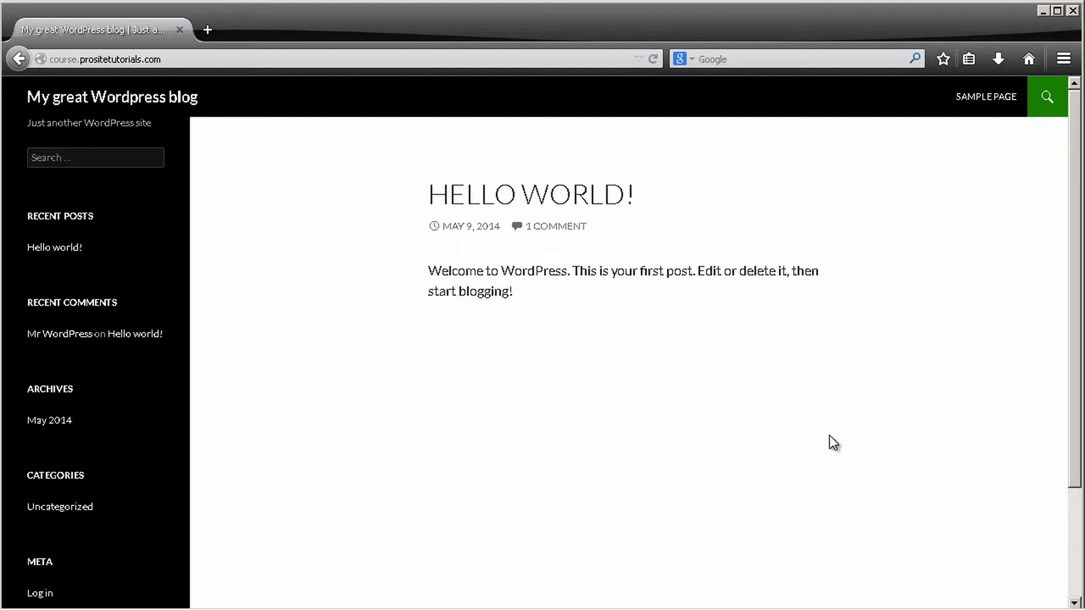
- Add /wp-admin to the end of the blog's address and load course.prositetutorials.com/wp-admin
left_click_drag(1073, 263, 1048, 218)
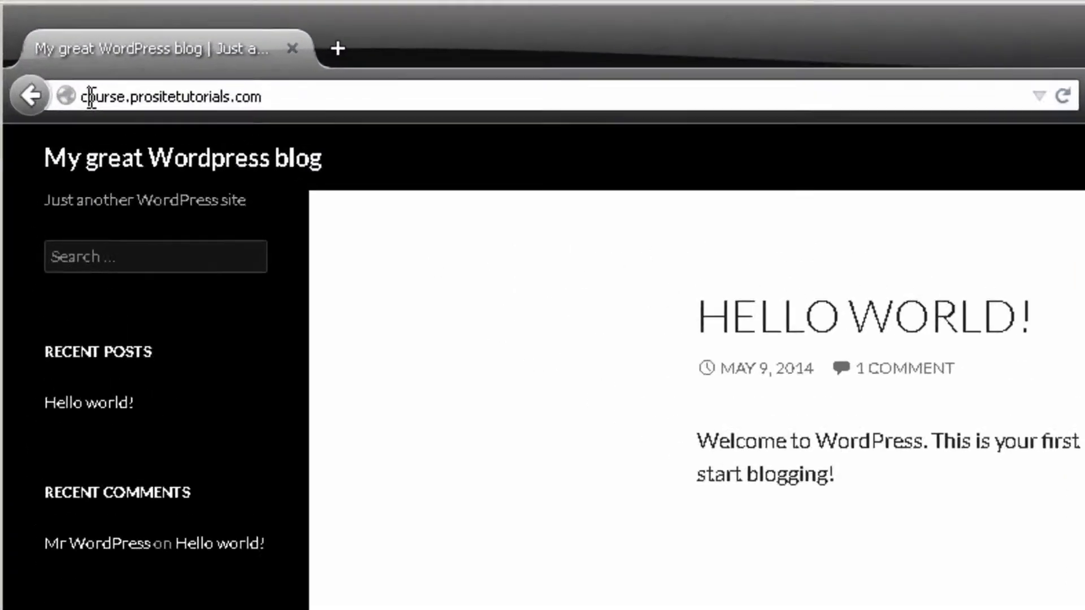
left_click(56, 59)
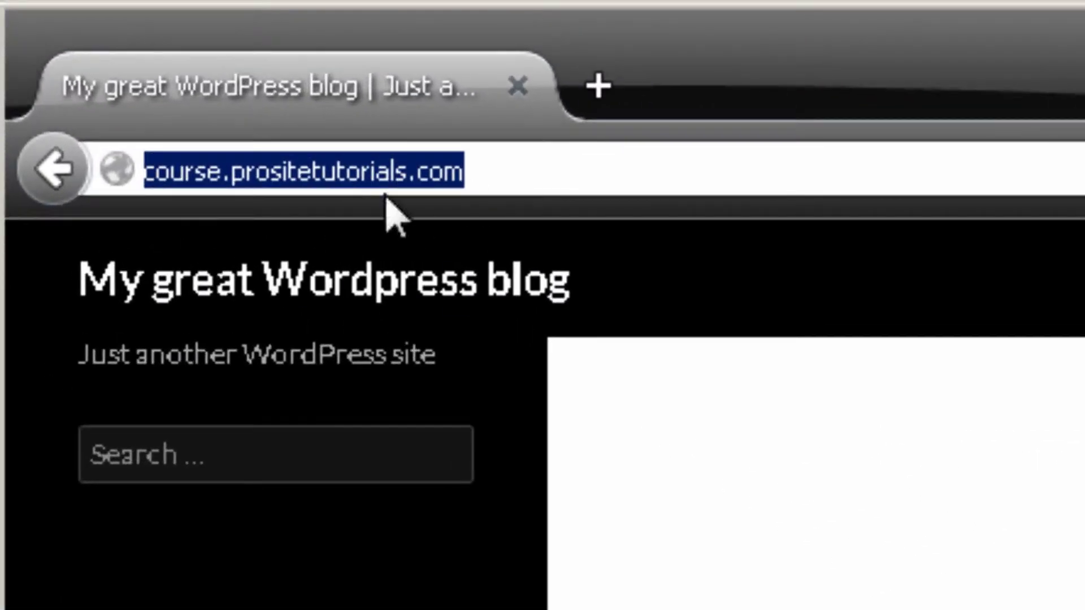
left_click(491, 175)
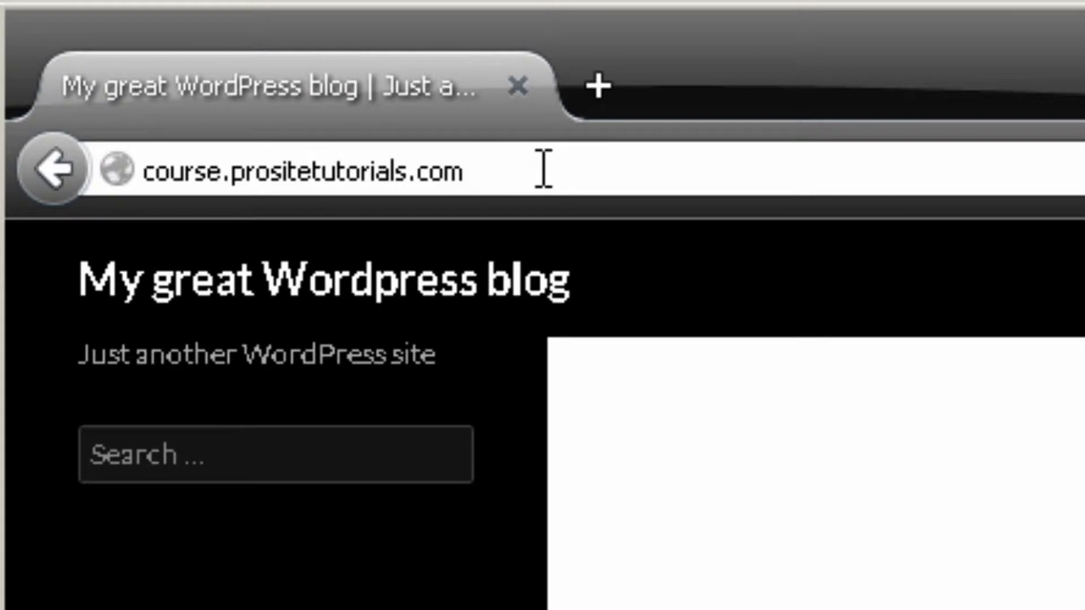
type("/")
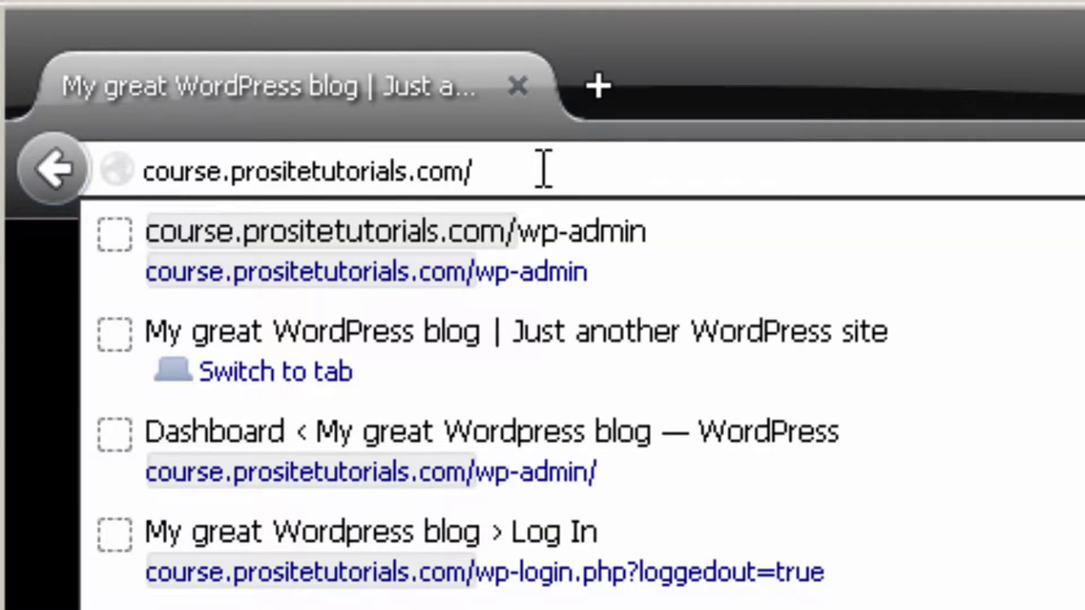
type("w")
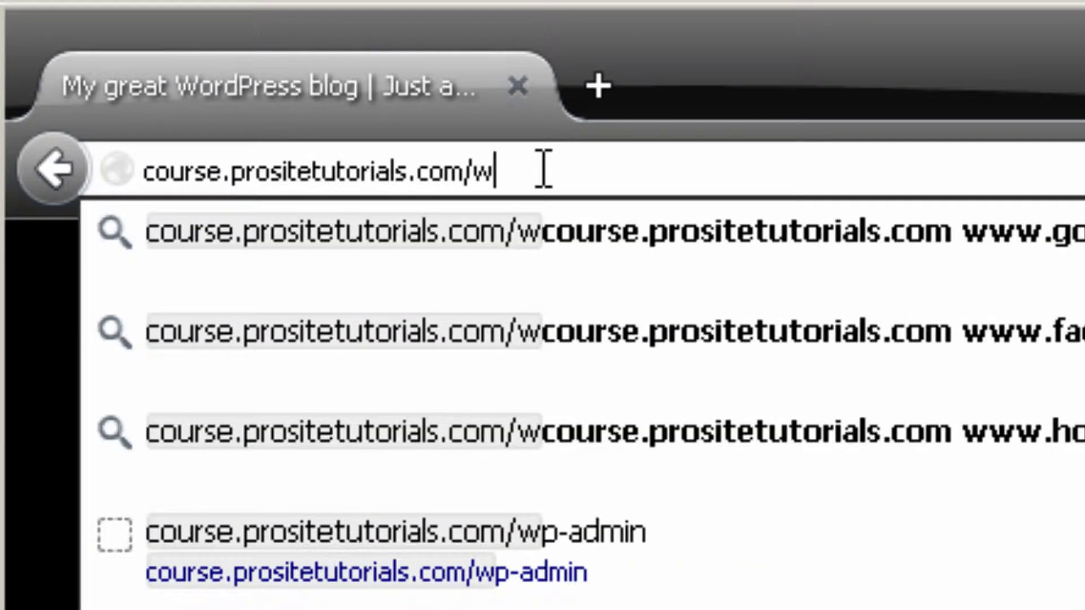
type("p-admin")
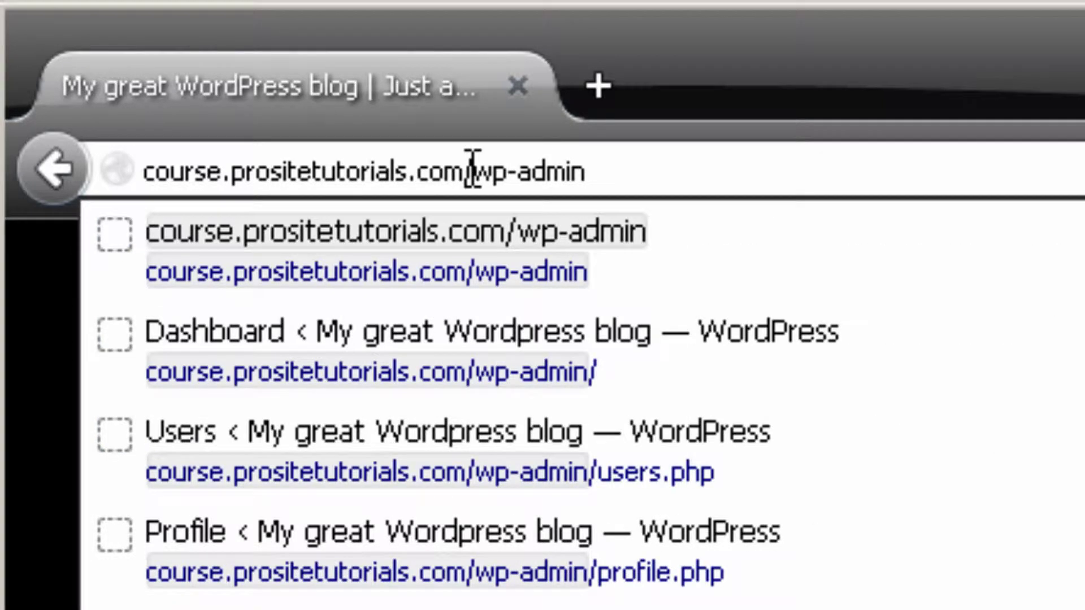
key("Escape")
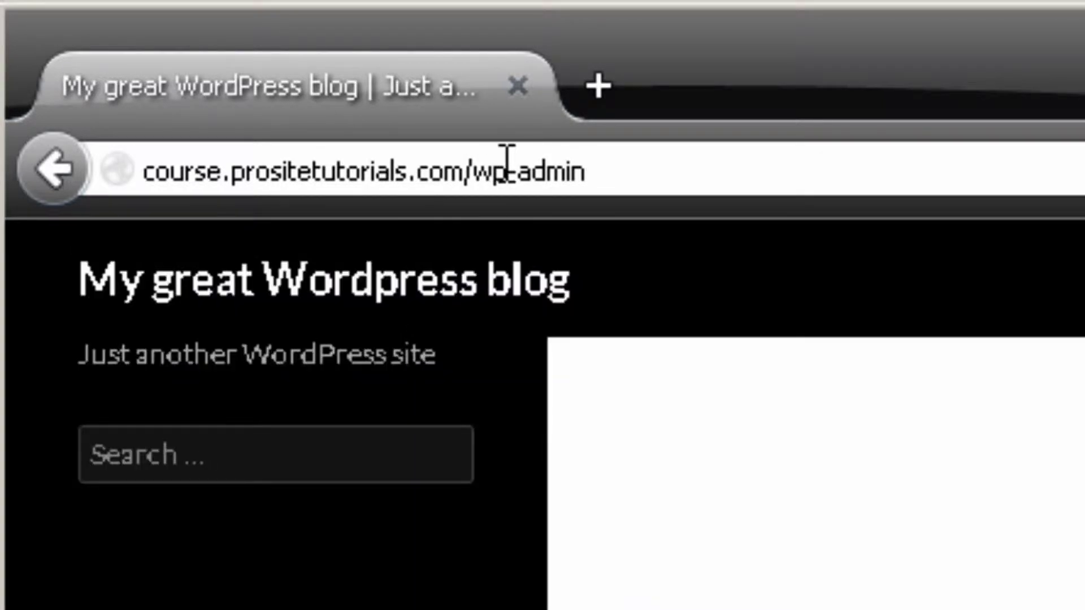
left_click_drag(445, 171, 468, 186)
left_click(610, 172)
left_click(672, 177)
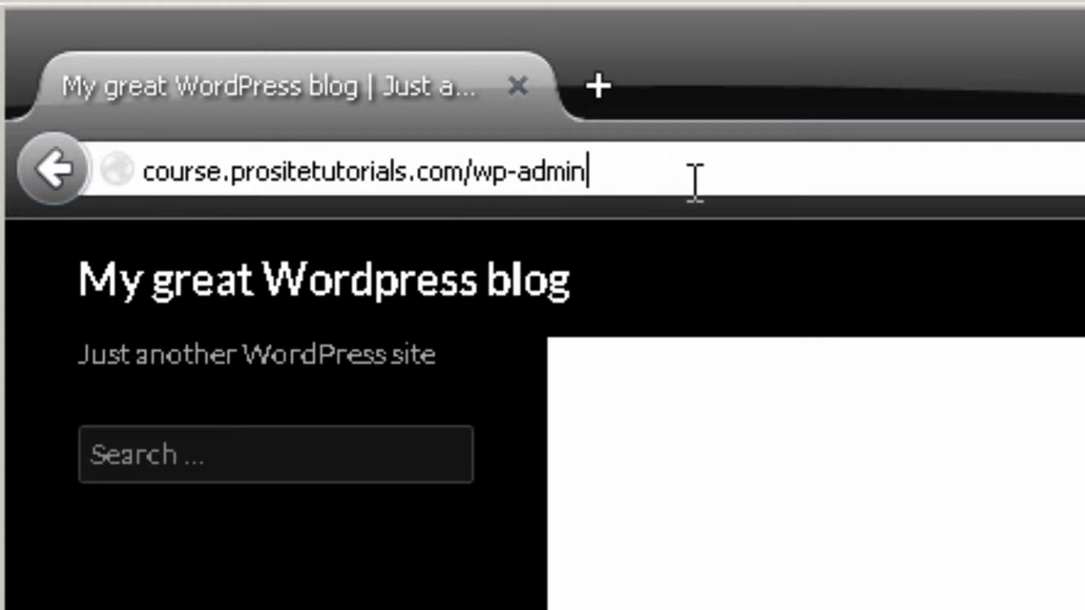
key("Return")
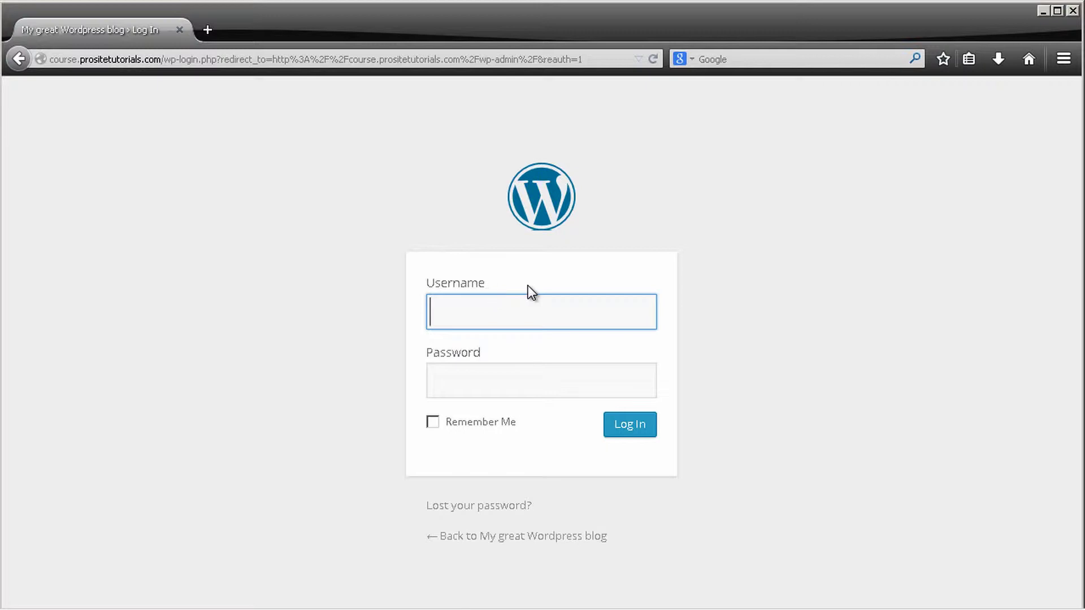
- Log in with the saved username and the account password, then decline saving the password
left_click(518, 303)
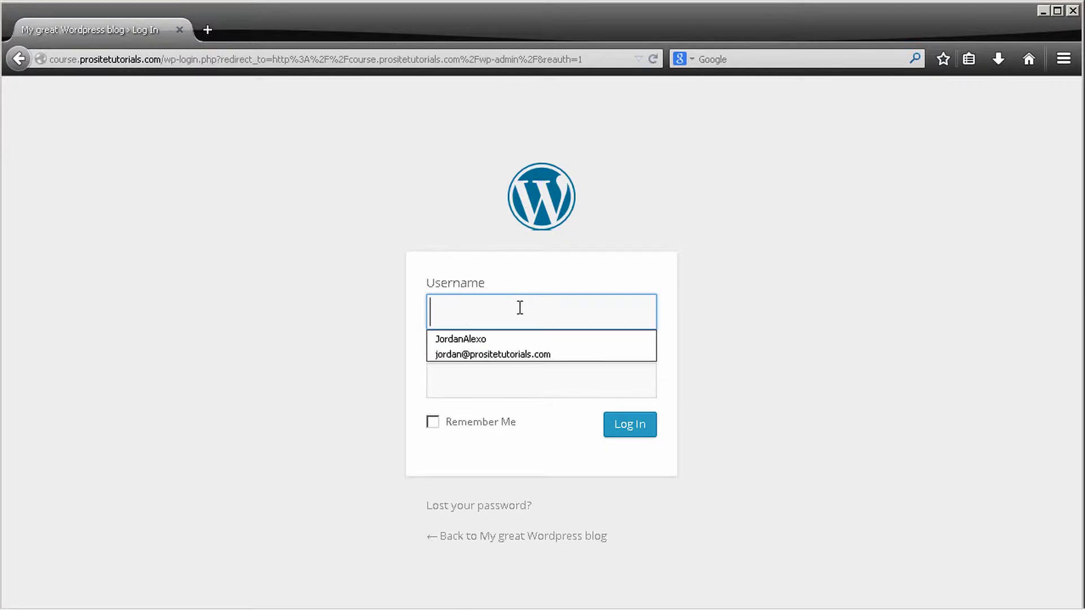
left_click(501, 336)
left_click(496, 378)
type("*****")
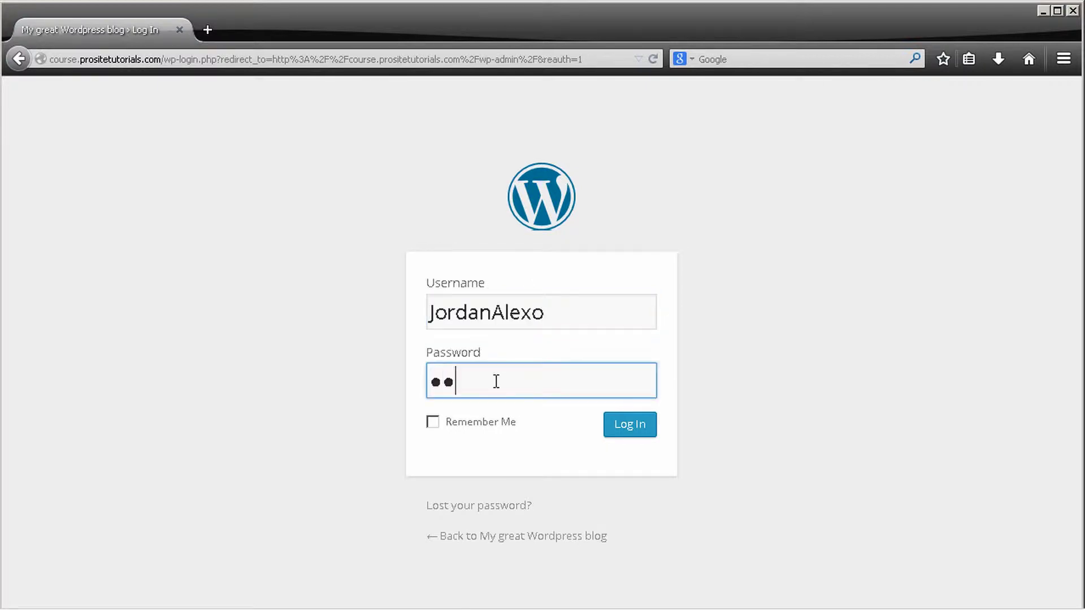
type("****")
left_click(645, 427)
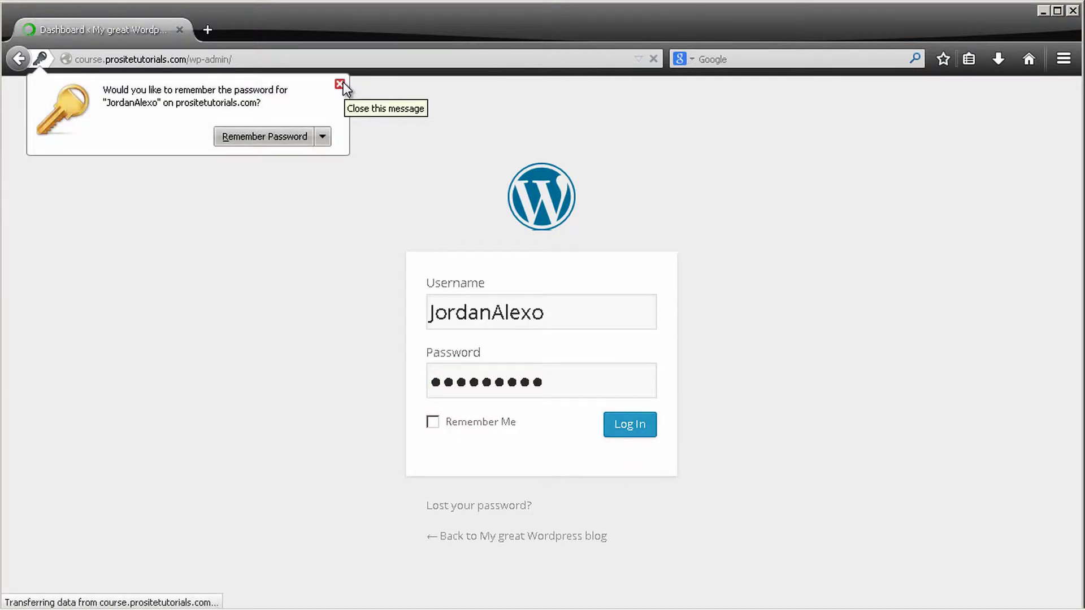
left_click(340, 84)
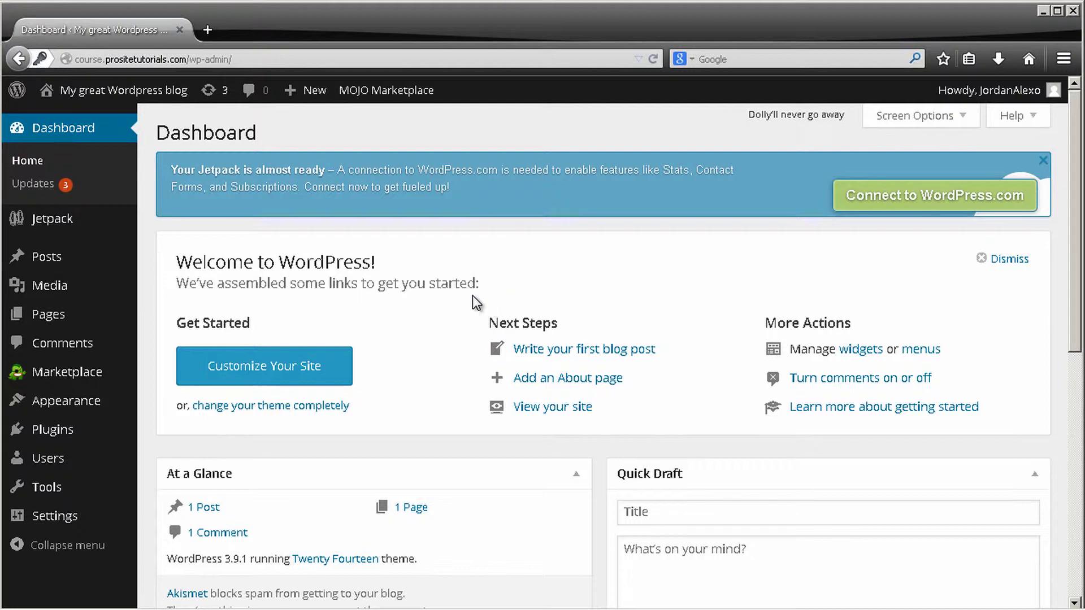
scroll(273, 338, "down", 3)
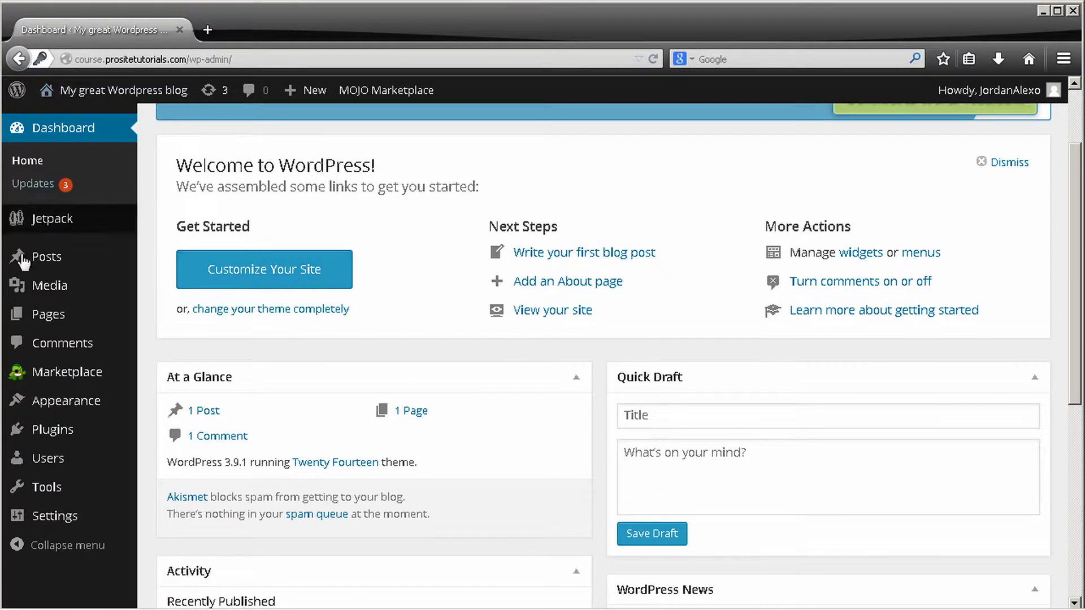
scroll(81, 240, "up", 3)
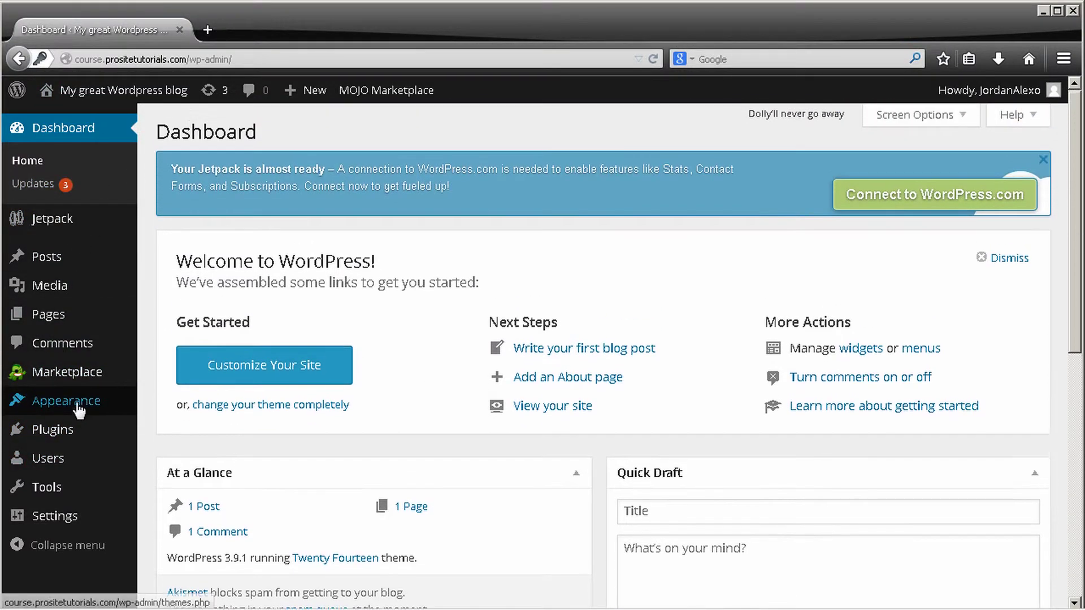
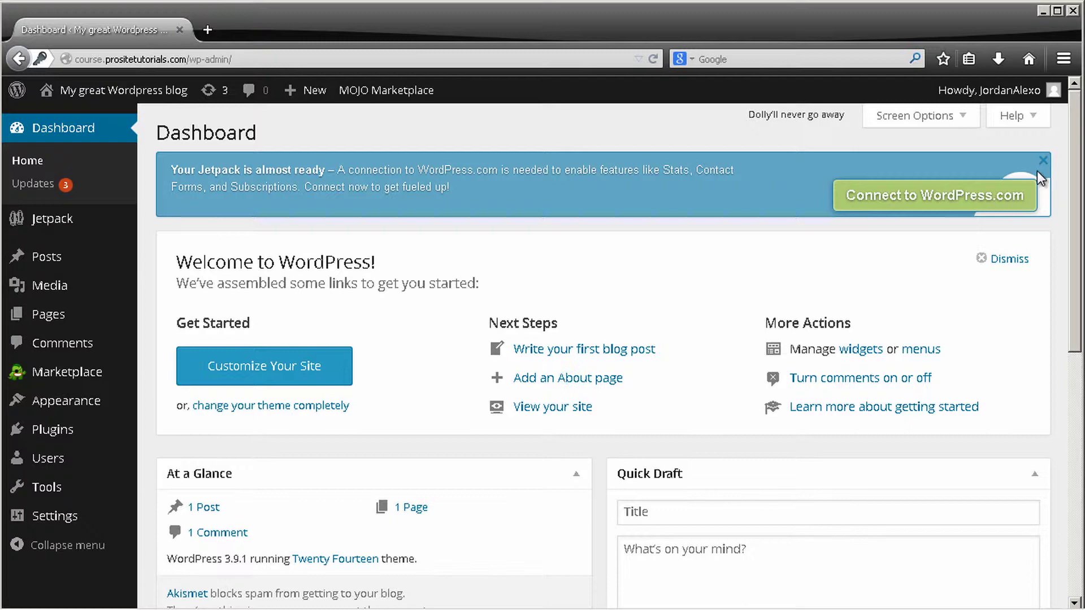
- Untick and re-tick Welcome in Screen Options, then scroll to the At a Glance box
left_click(935, 119)
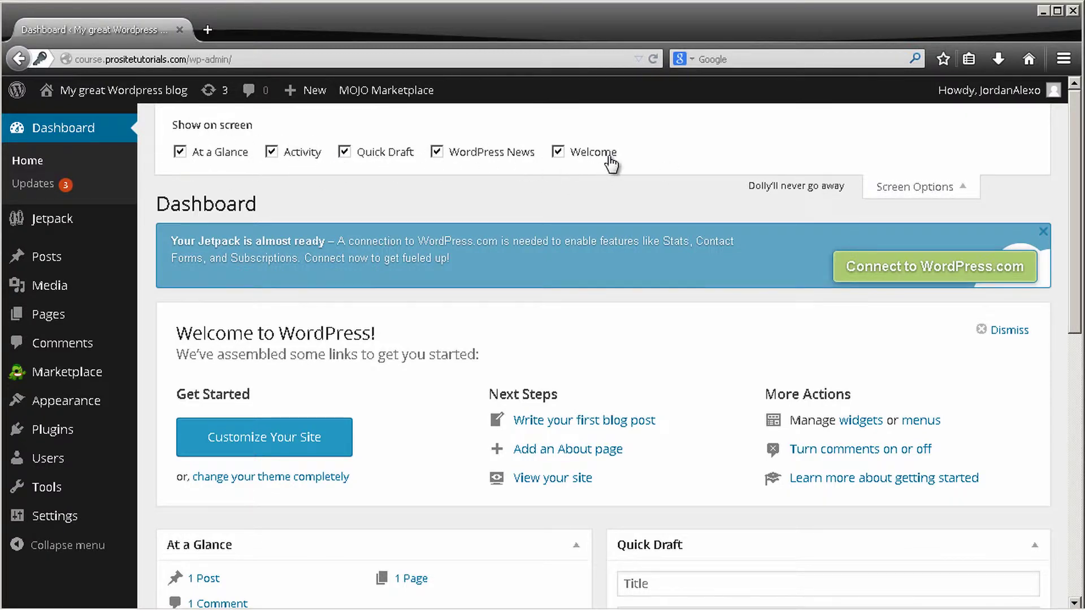
left_click(558, 152)
left_click(557, 151)
scroll(625, 281, "down", 5)
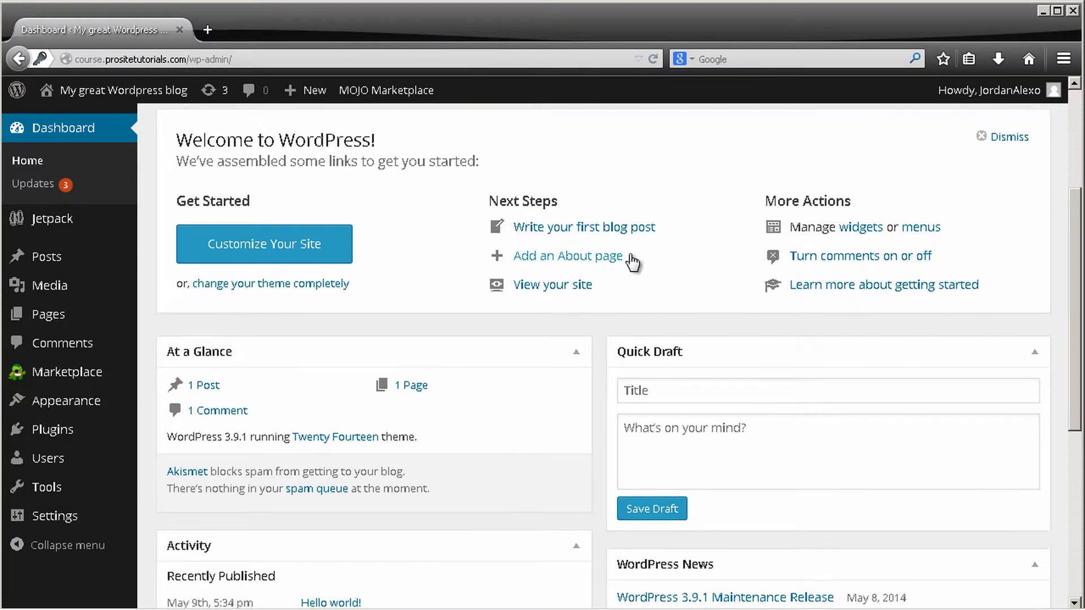
scroll(491, 291, "up", 5)
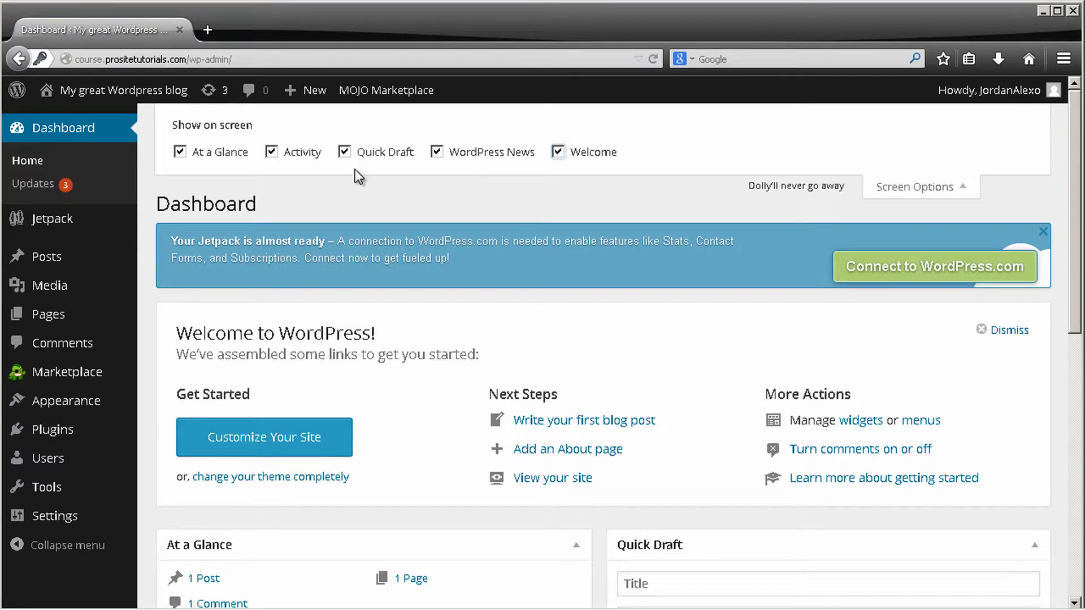
scroll(352, 280, "down", 4)
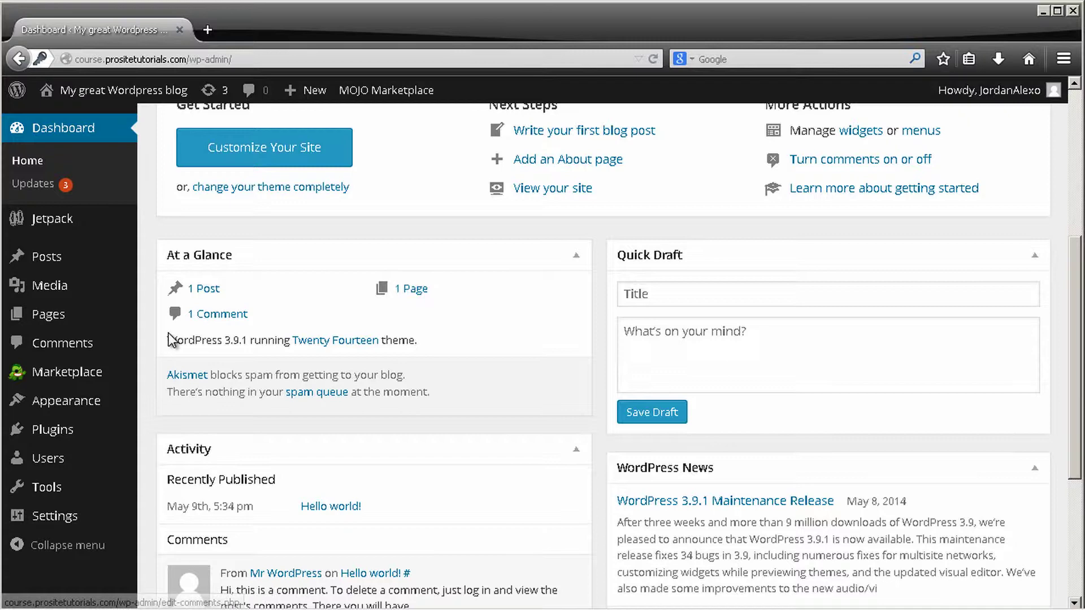
left_click_drag(168, 340, 236, 348)
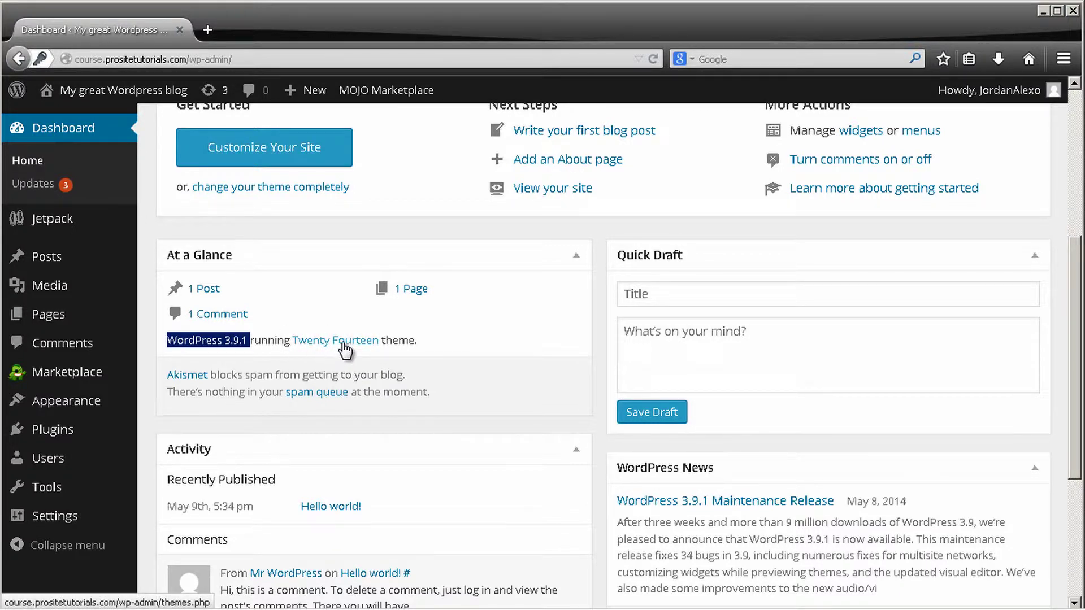
left_click_drag(482, 251, 504, 277)
scroll(729, 367, "down", 5)
scroll(695, 314, "up", 5)
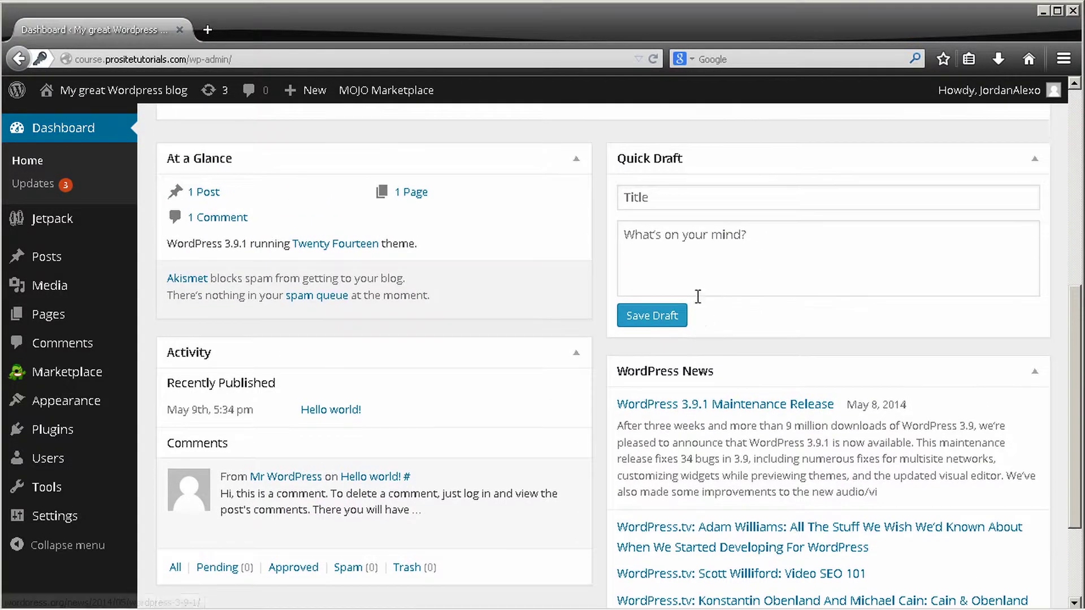
left_click(693, 294)
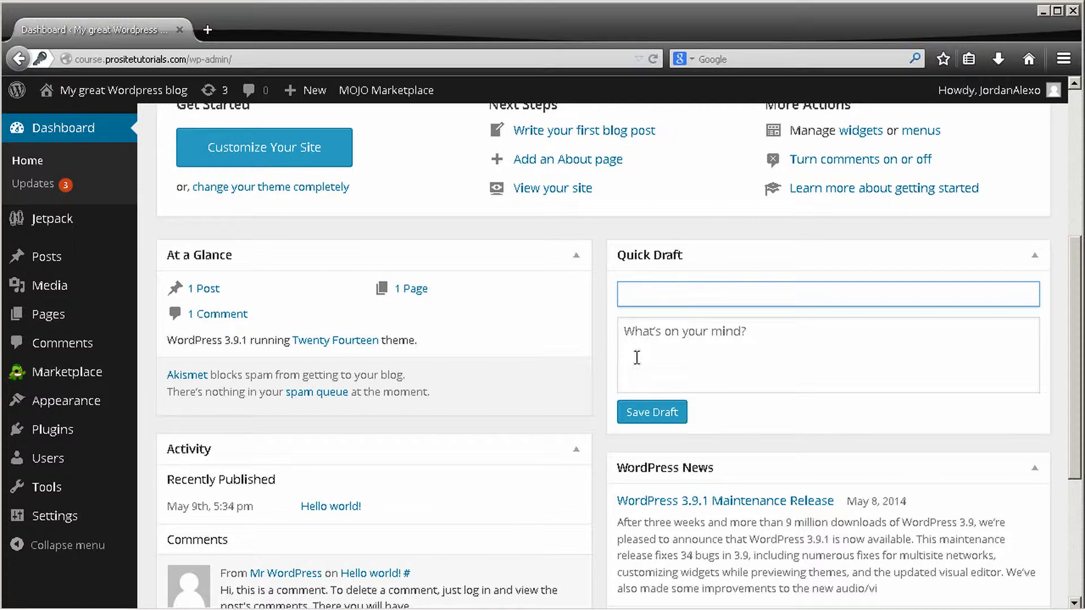
- Replace the mistyped Quick Draft title with 'title 1' and enter 'article' as its content
type("adwd")
key("ctrl+a")
type("title 1")
left_click(713, 363)
type("article")
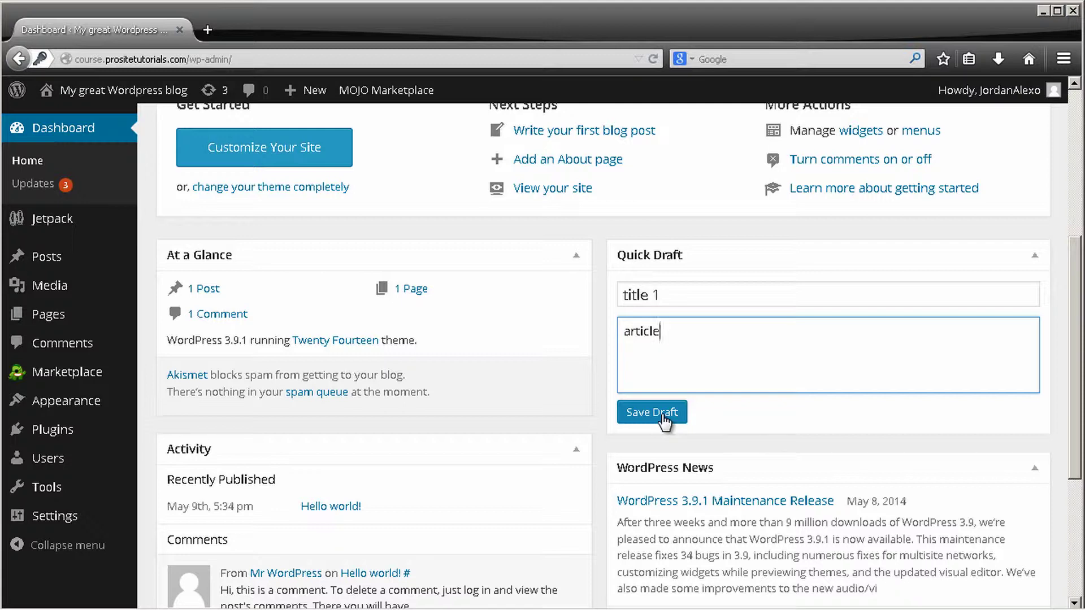
scroll(633, 254, "down", 2)
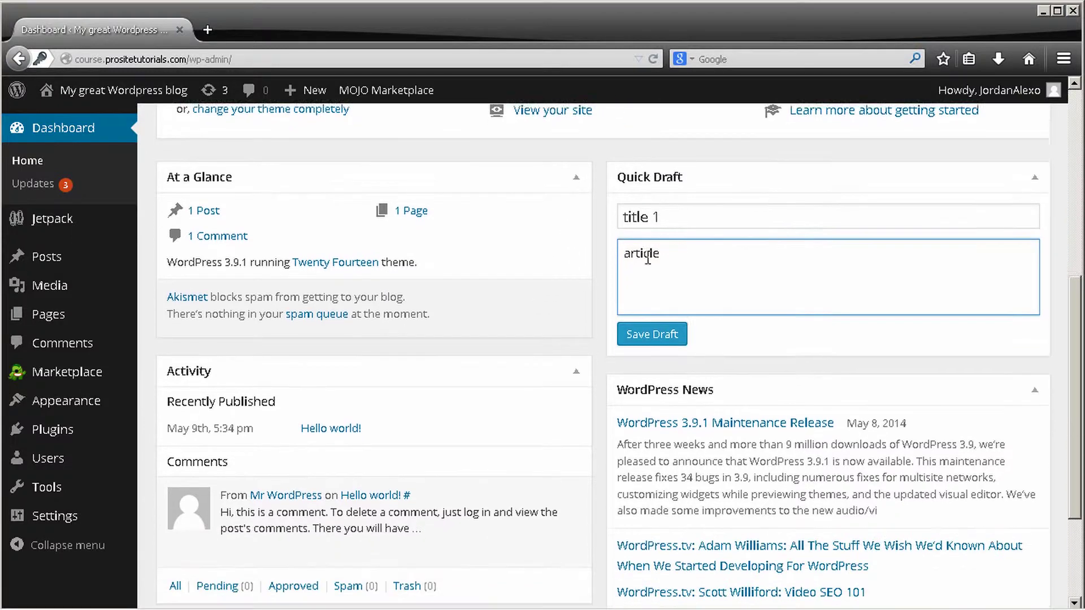
scroll(647, 257, "down", 3)
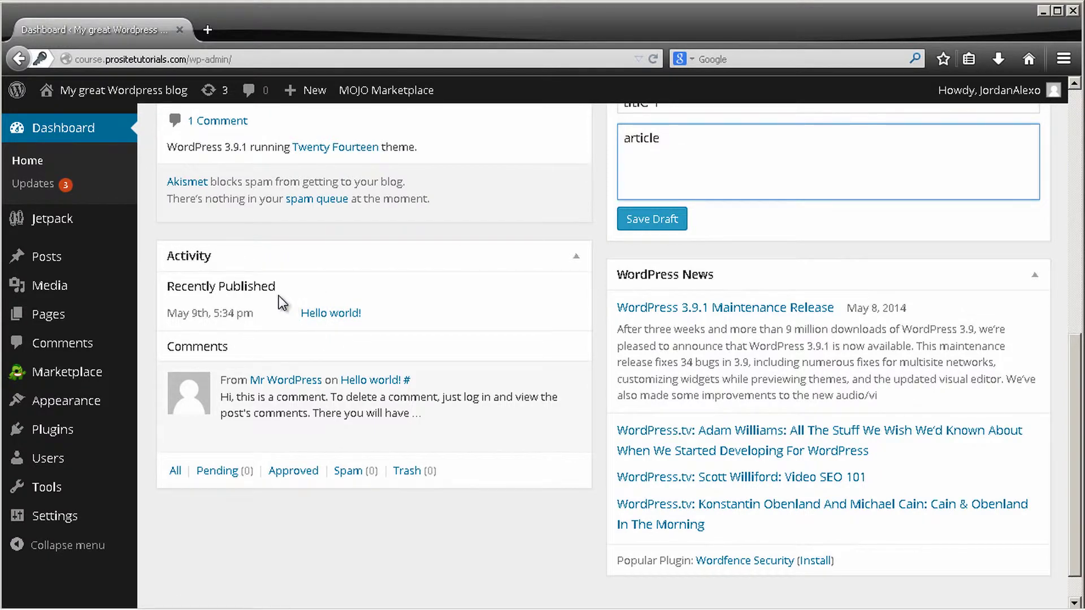
mouse_move(334, 375)
scroll(787, 312, "down", 1)
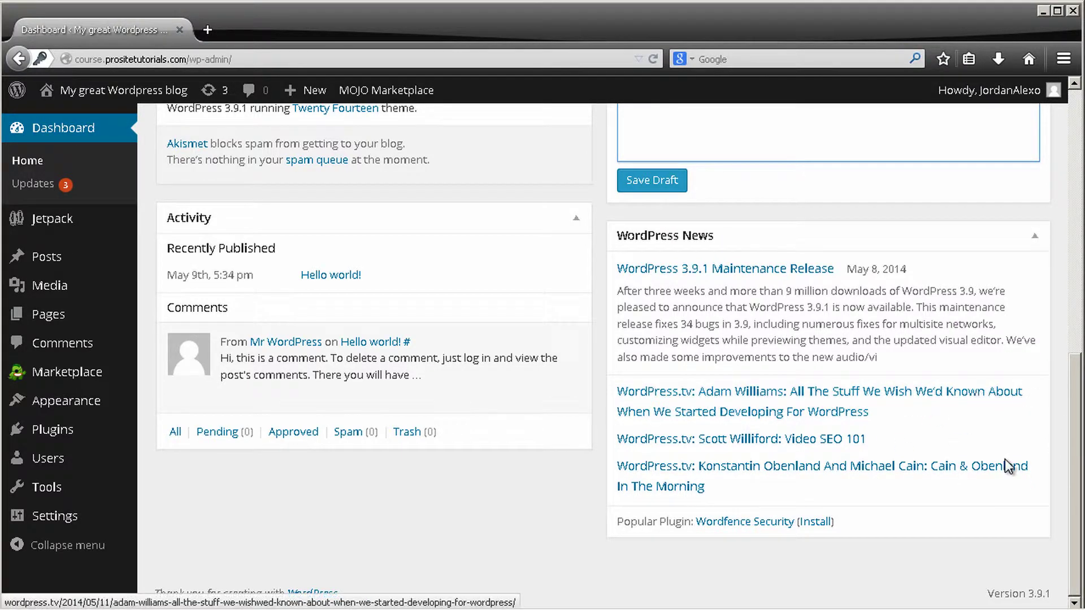
scroll(971, 440, "up", 10)
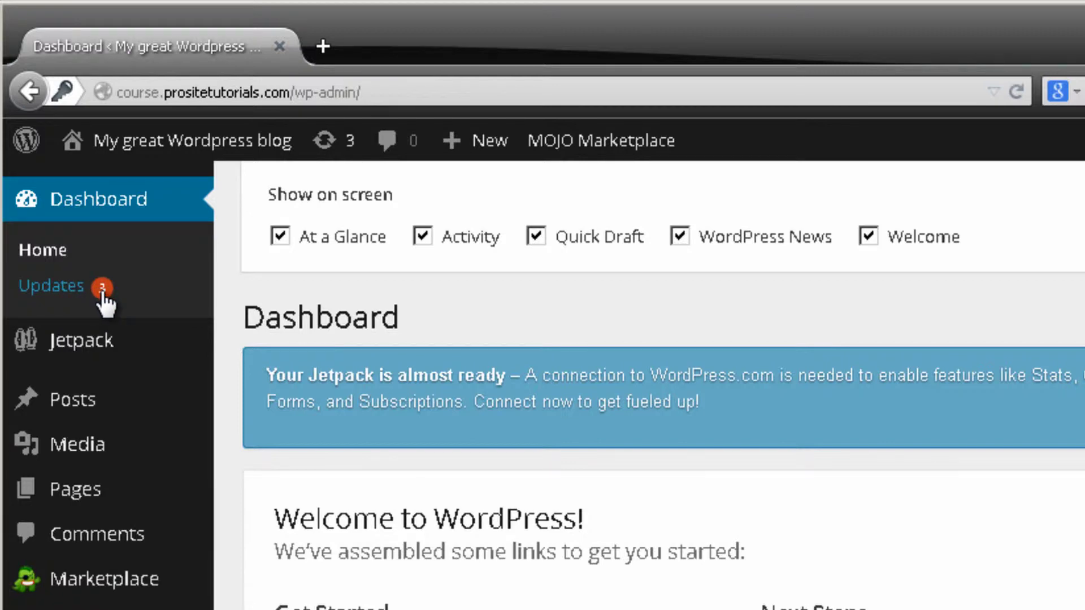
- Open Dashboard > Updates and scroll to the Twenty Fourteen and Twenty Thirteen theme updates
left_click(78, 290)
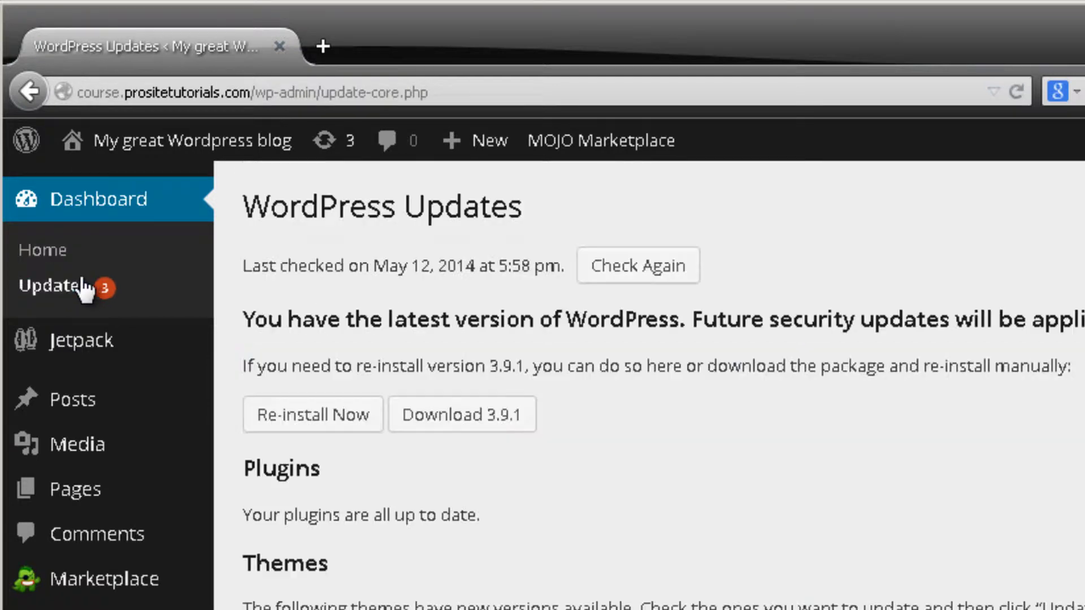
scroll(500, 341, "down", 7)
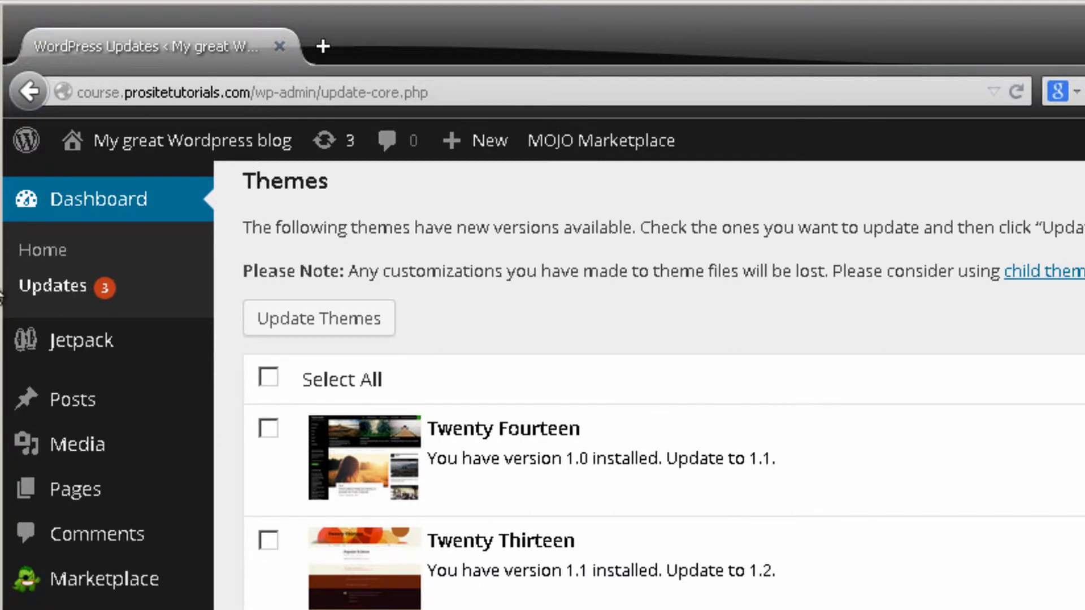
mouse_move(118, 356)
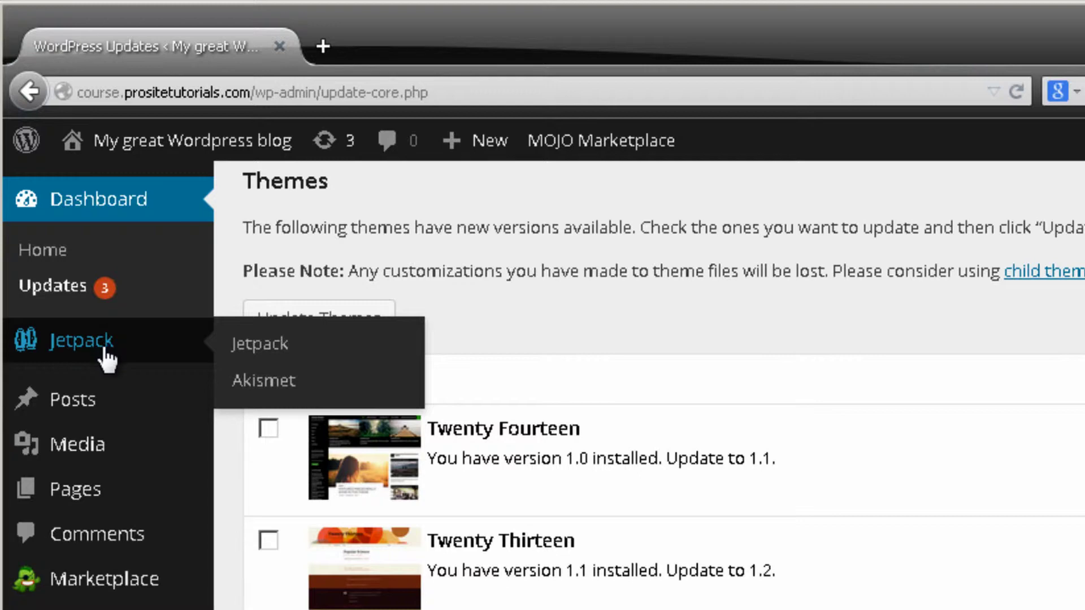
mouse_move(106, 412)
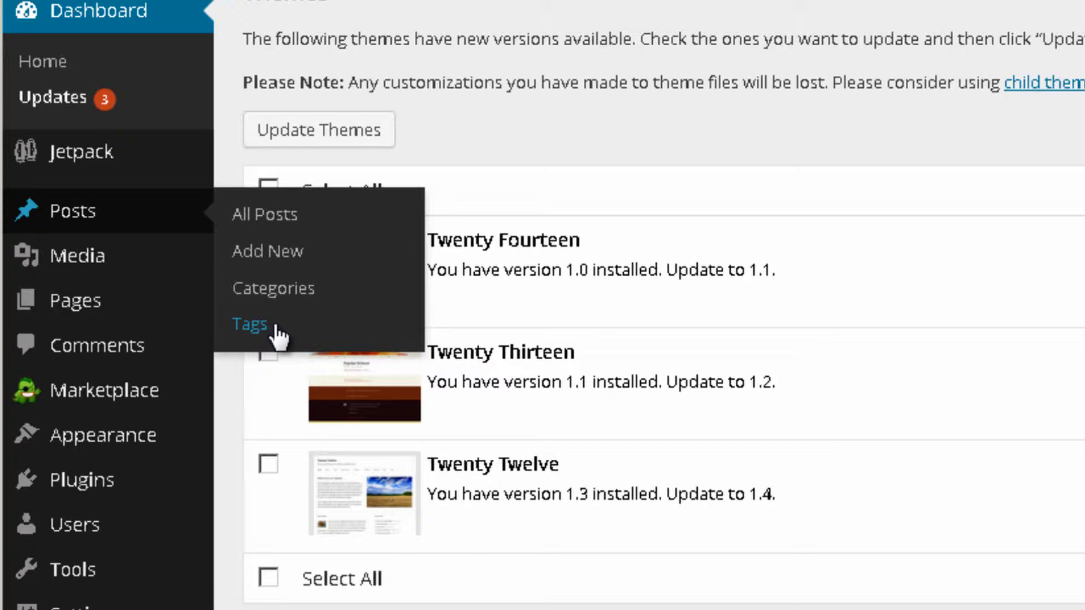
mouse_move(126, 246)
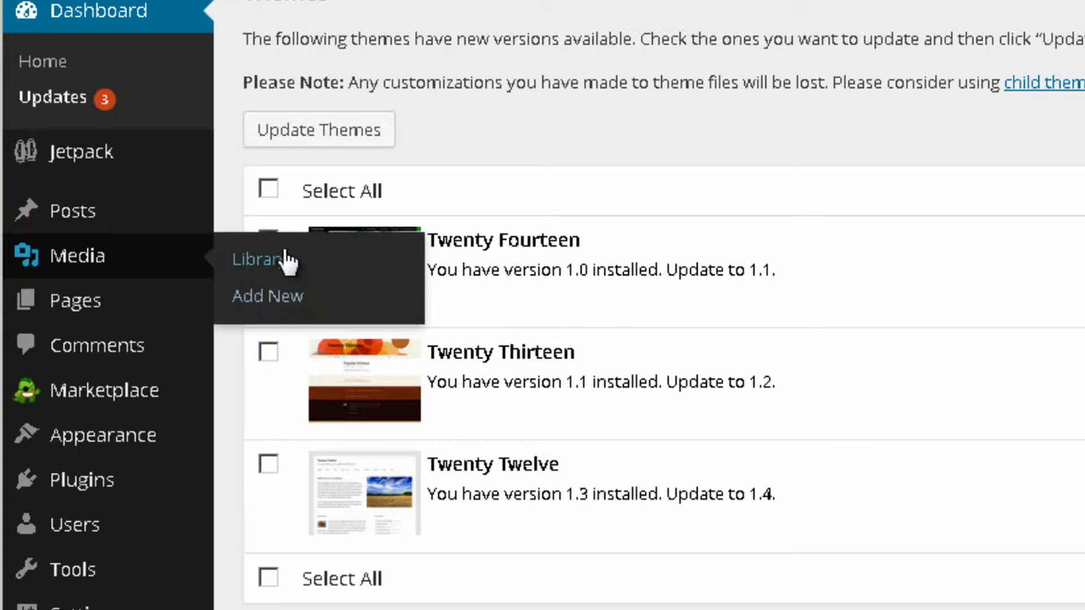
mouse_move(62, 306)
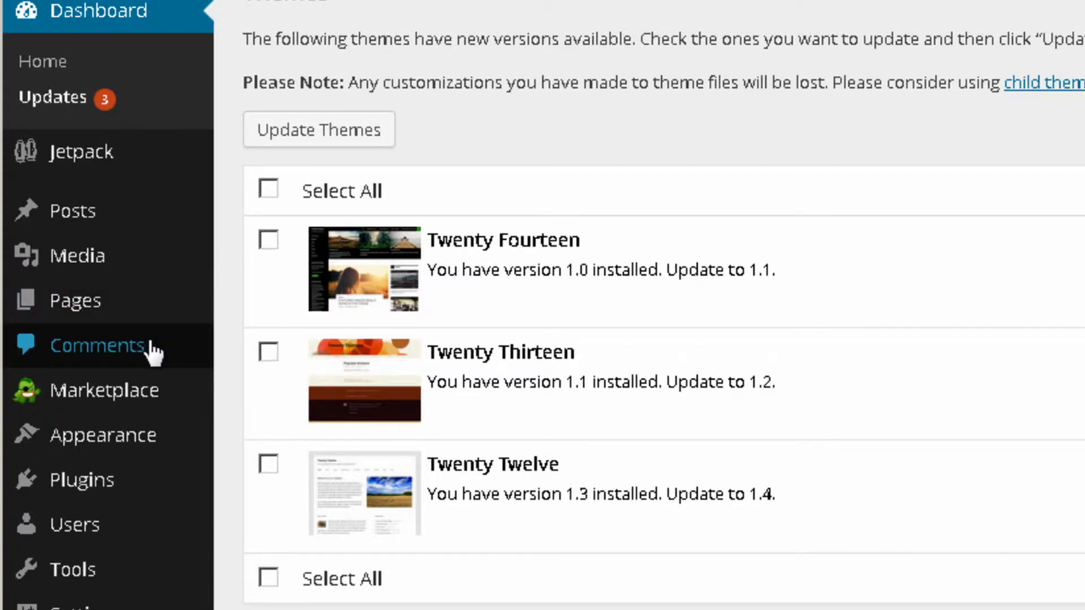
scroll(145, 338, "down", 1)
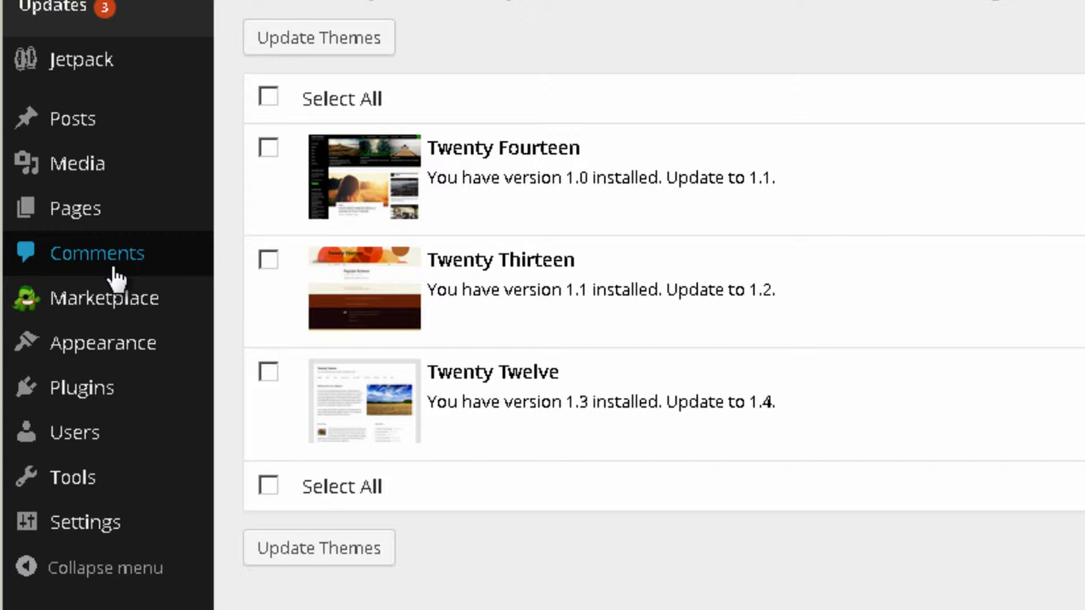
mouse_move(138, 305)
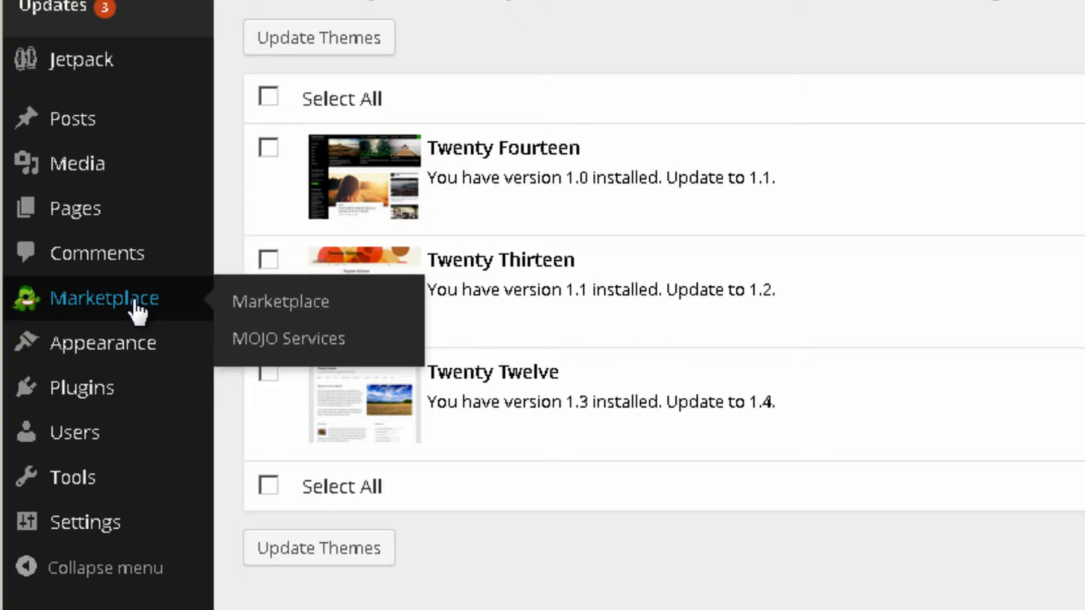
mouse_move(118, 350)
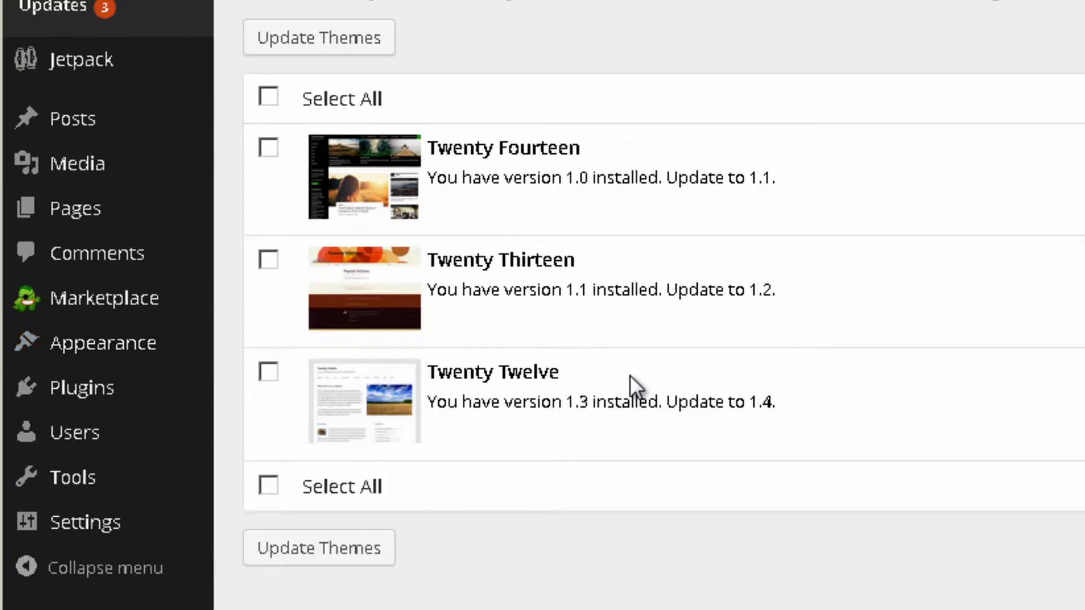
mouse_move(102, 390)
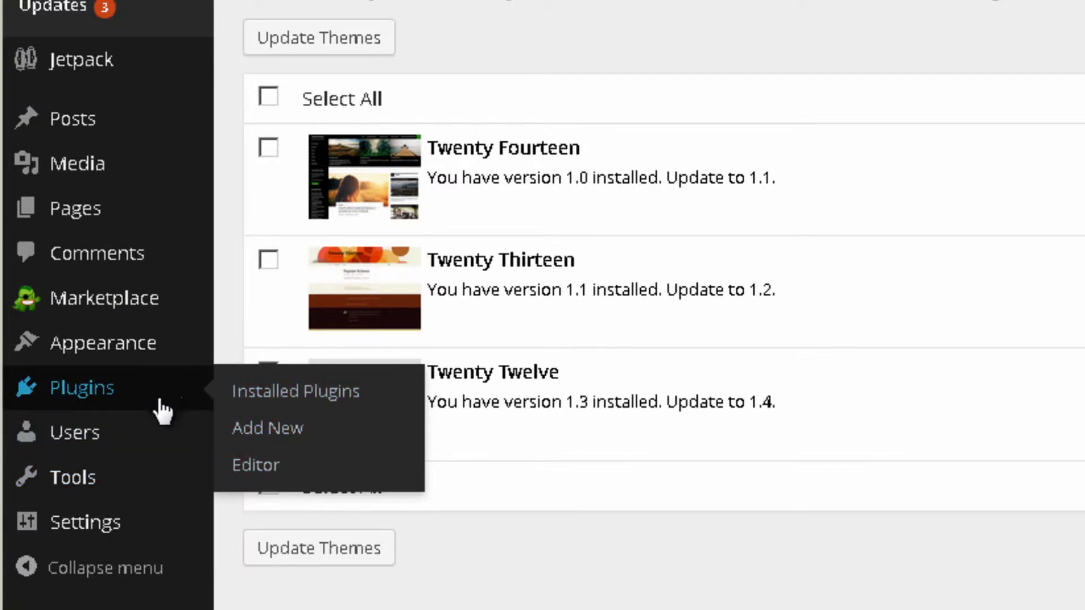
mouse_move(147, 449)
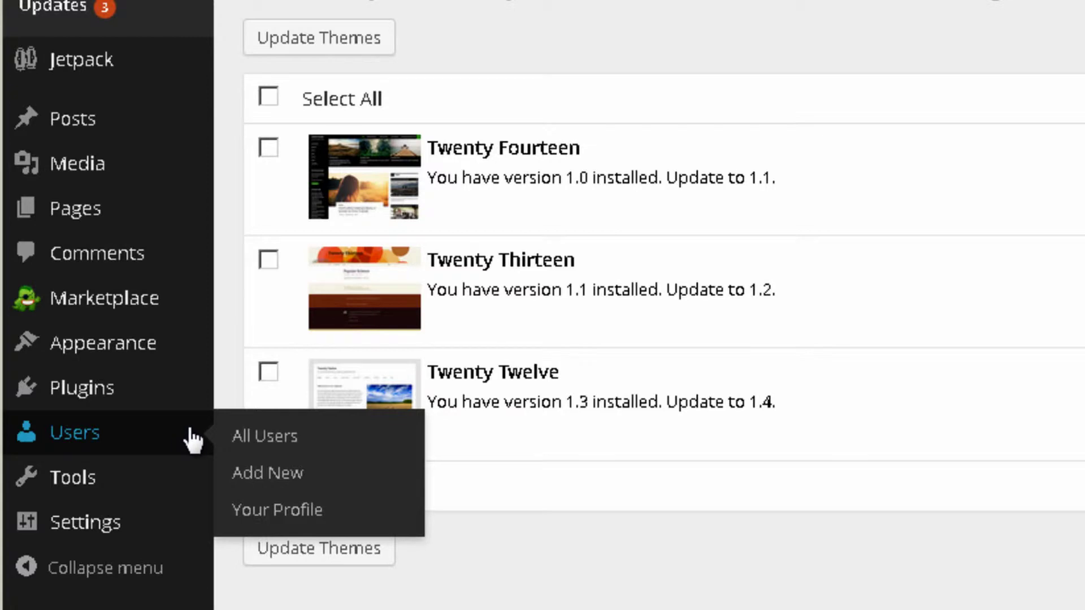
- On Your Profile, try Light, Blue, Coffee, Sunrise, Ectoplasm, Midnight and Ocean, then pick Default
left_click(276, 438)
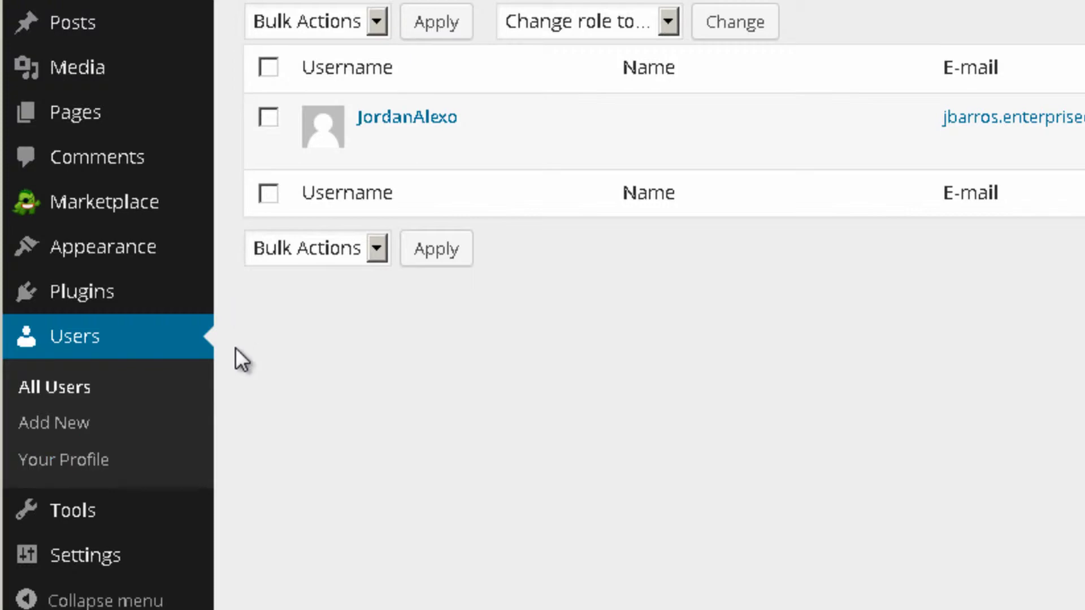
left_click(63, 457)
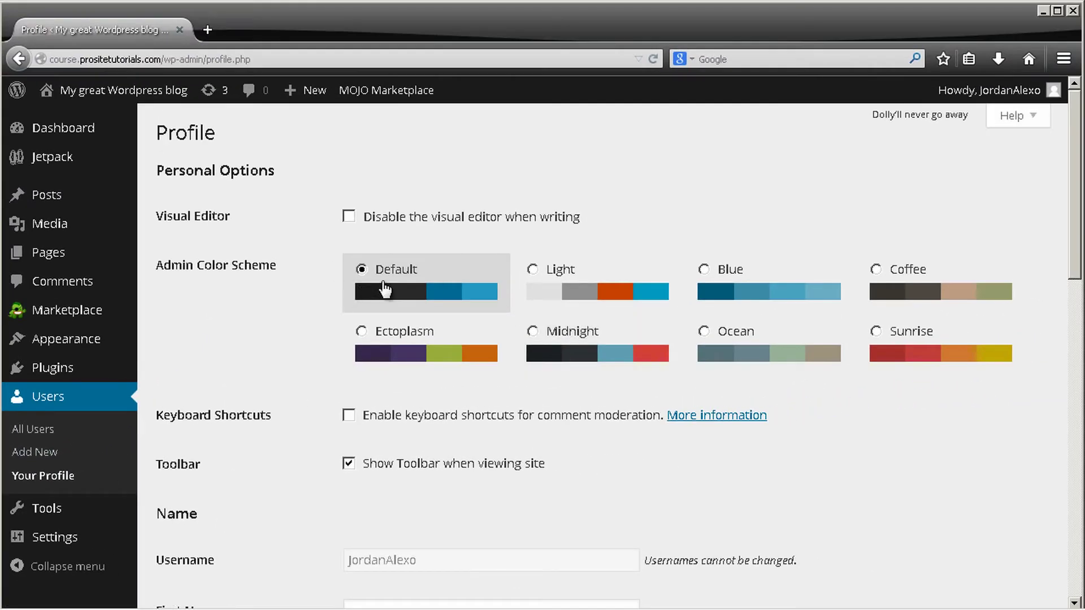
left_click(534, 271)
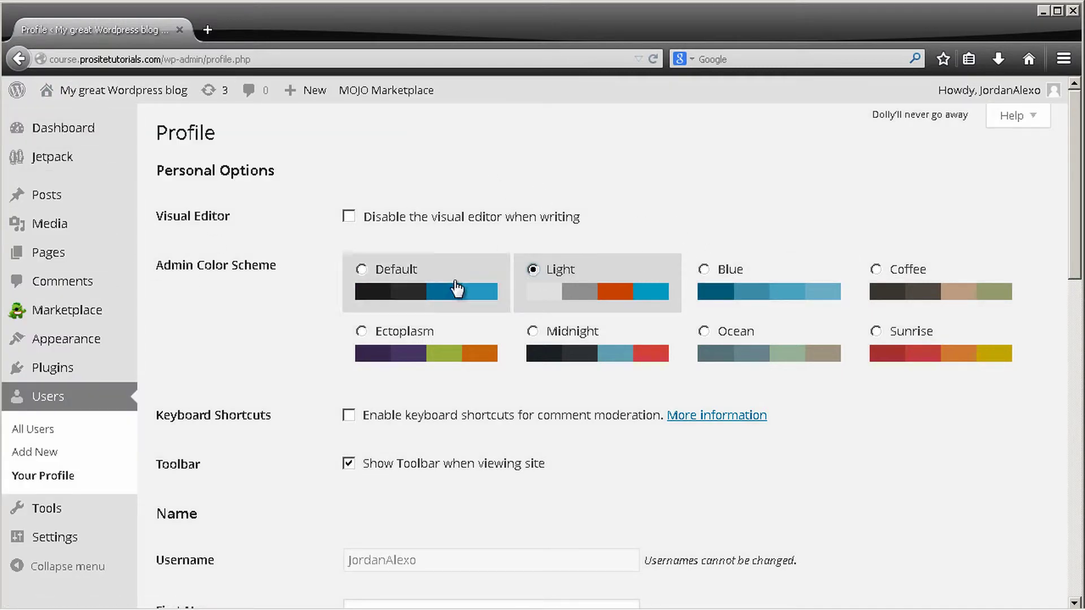
left_click(761, 284)
left_click(976, 290)
left_click(955, 350)
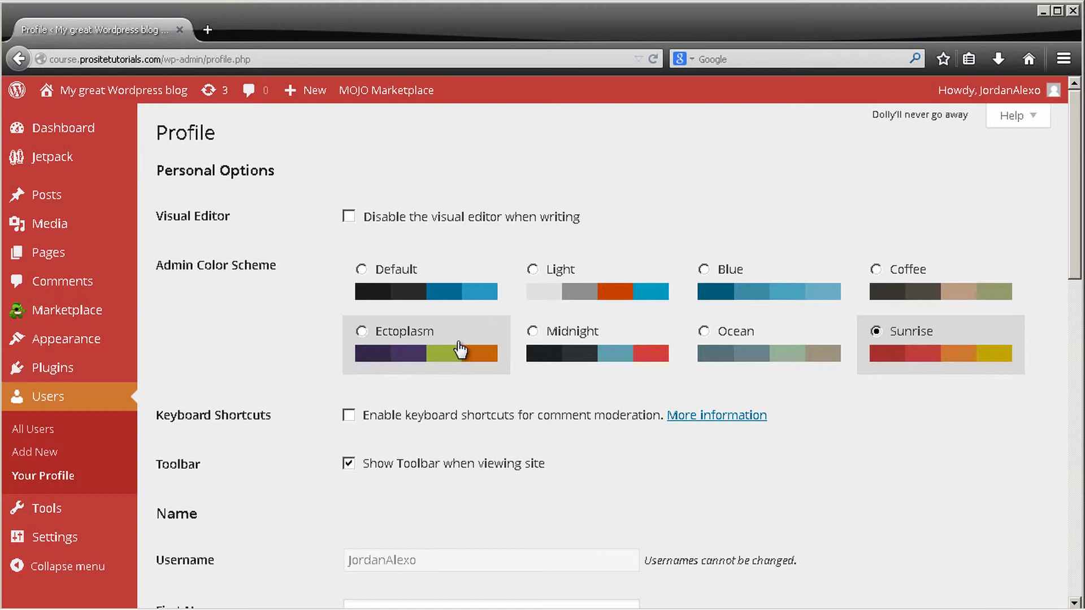
left_click(446, 345)
left_click(655, 350)
left_click(780, 350)
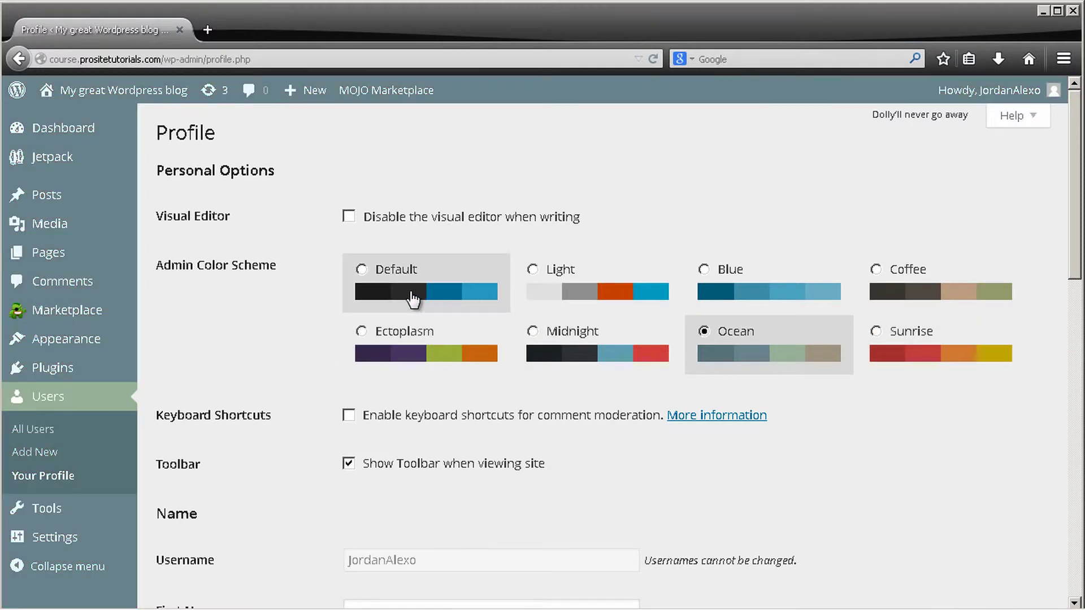
left_click(452, 294)
scroll(476, 331, "down", 3)
- Enter the user's first name and last name in the profile's name fields
scroll(479, 332, "down", 3)
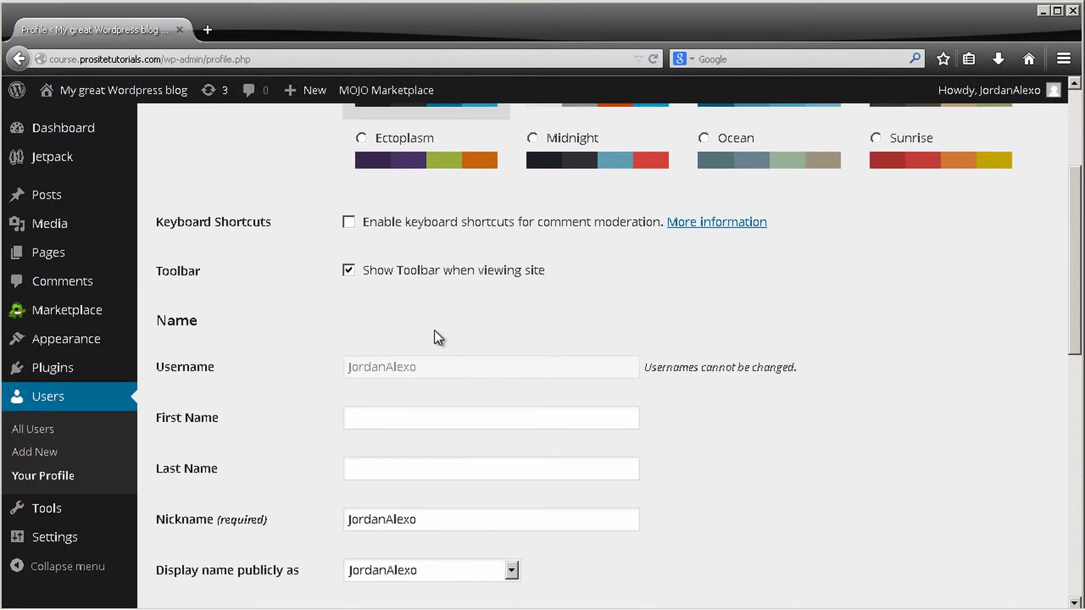
scroll(408, 369, "down", 3)
left_click(412, 331)
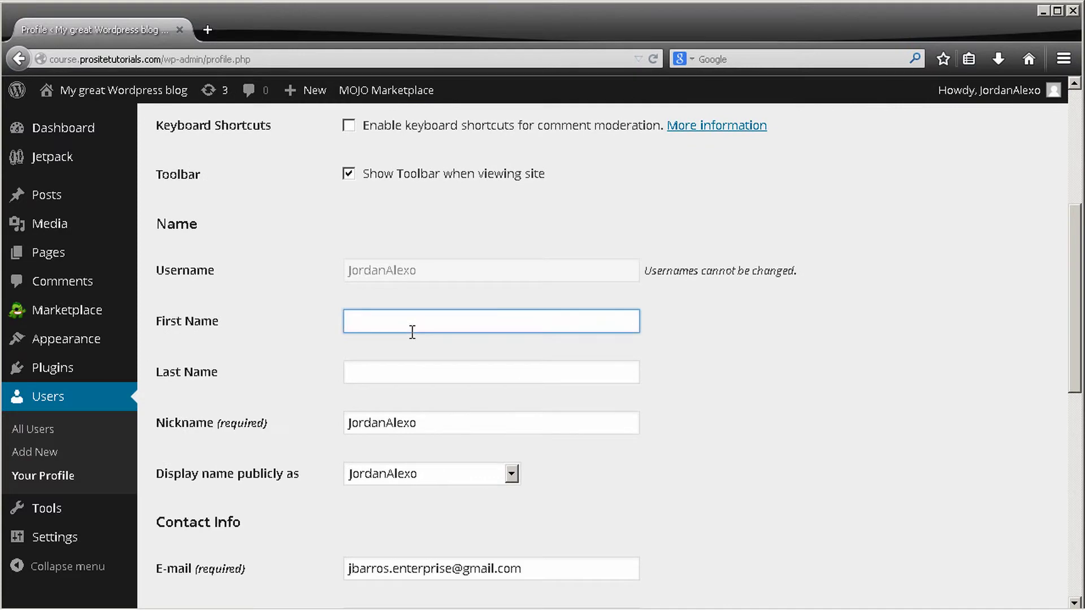
type("Jorda")
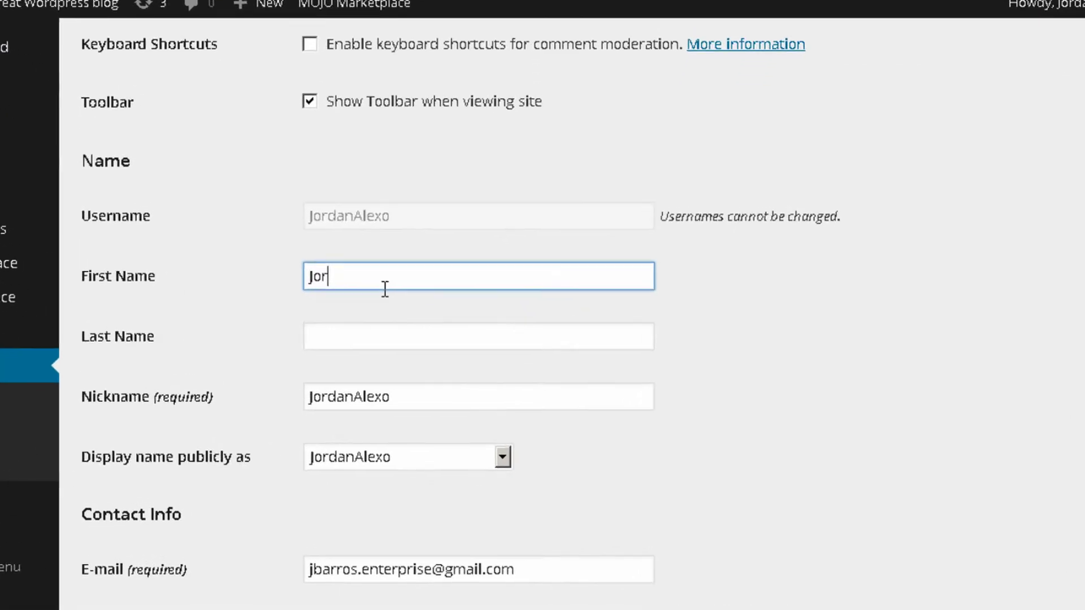
key("Tab")
left_click(367, 261)
type("n")
left_click(356, 310)
type("Alexo")
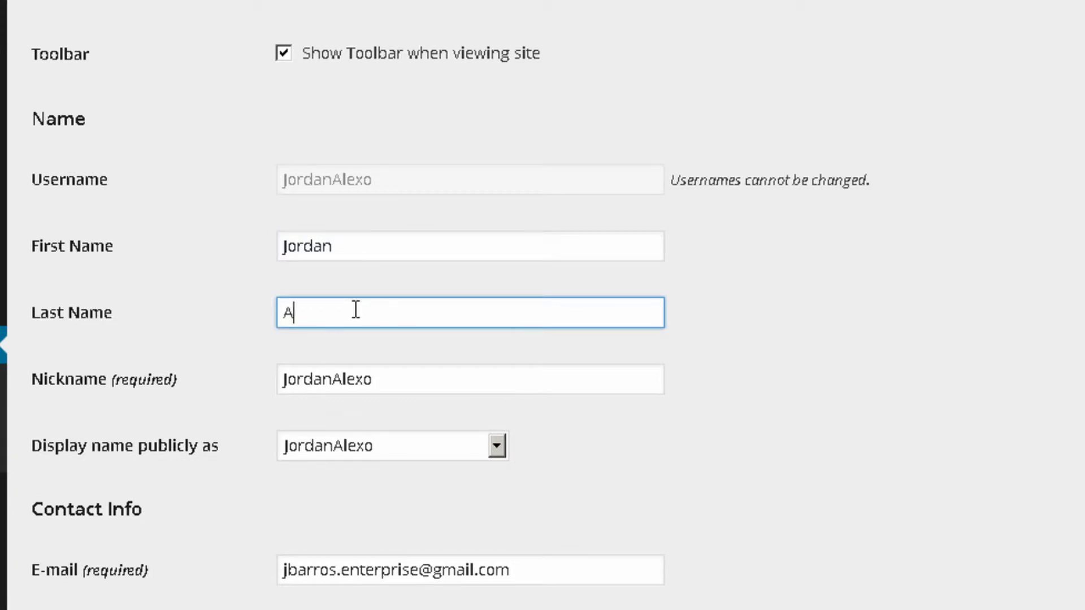
scroll(358, 313, "down", 2)
- Select the nickname and check the public display name list, keeping the current choice
left_click(340, 261)
double_click(281, 251)
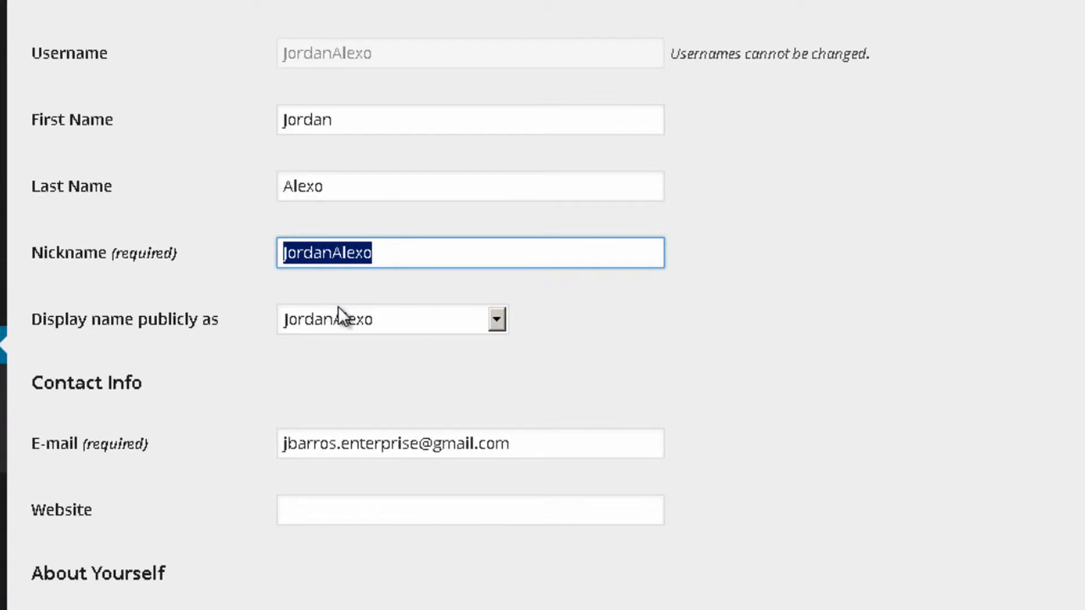
scroll(342, 308, "down", 2)
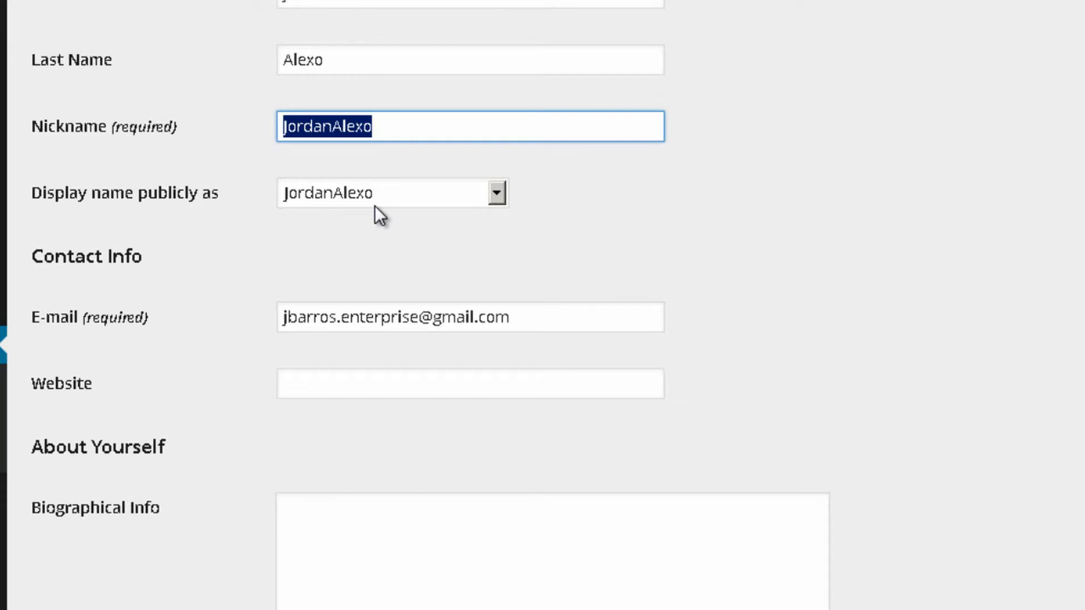
left_click(348, 194)
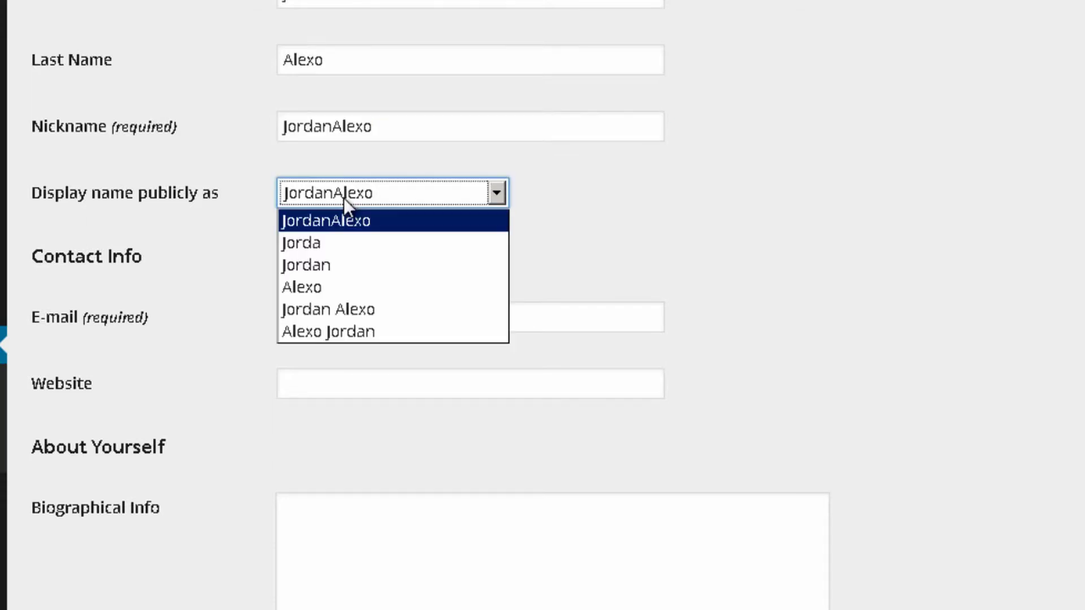
left_click(349, 196)
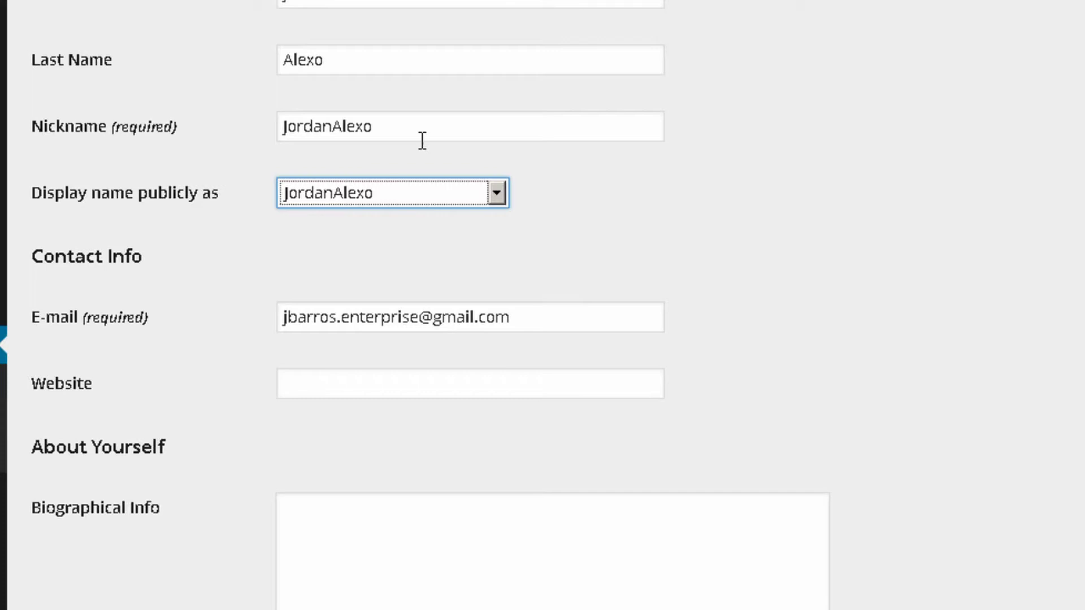
left_click(396, 192)
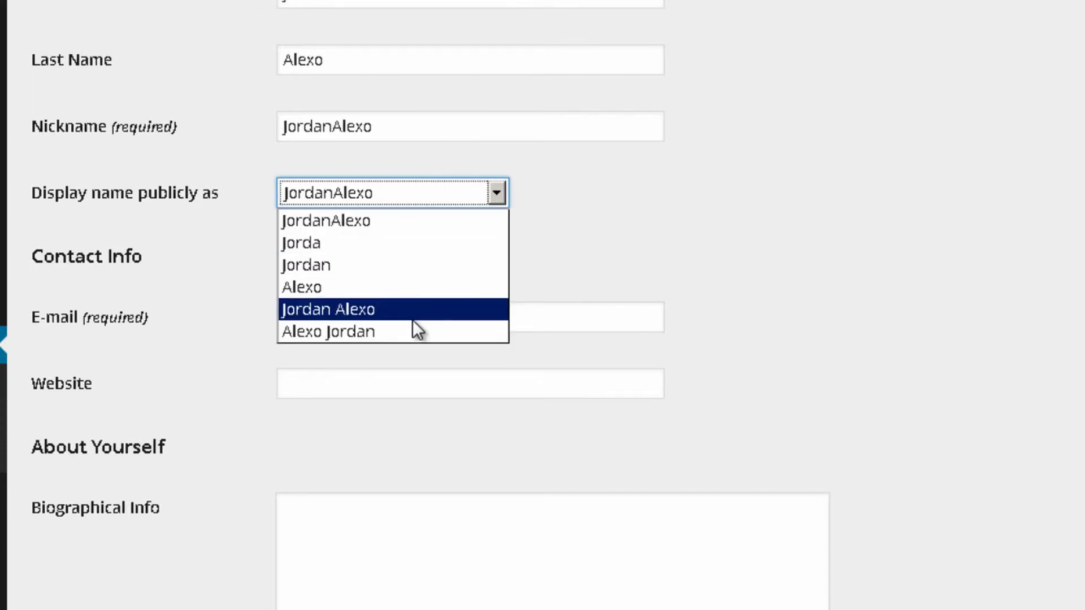
left_click(580, 213)
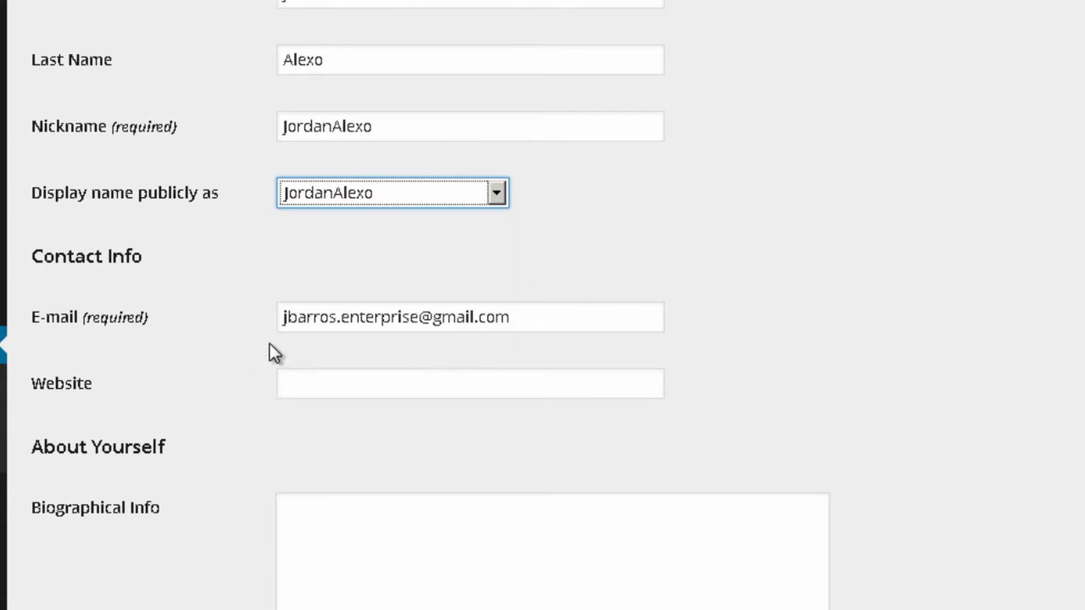
- Replace the contents of the profile's E-mail field with the user's new e-mail address
left_click(467, 312)
key("ctrl+a")
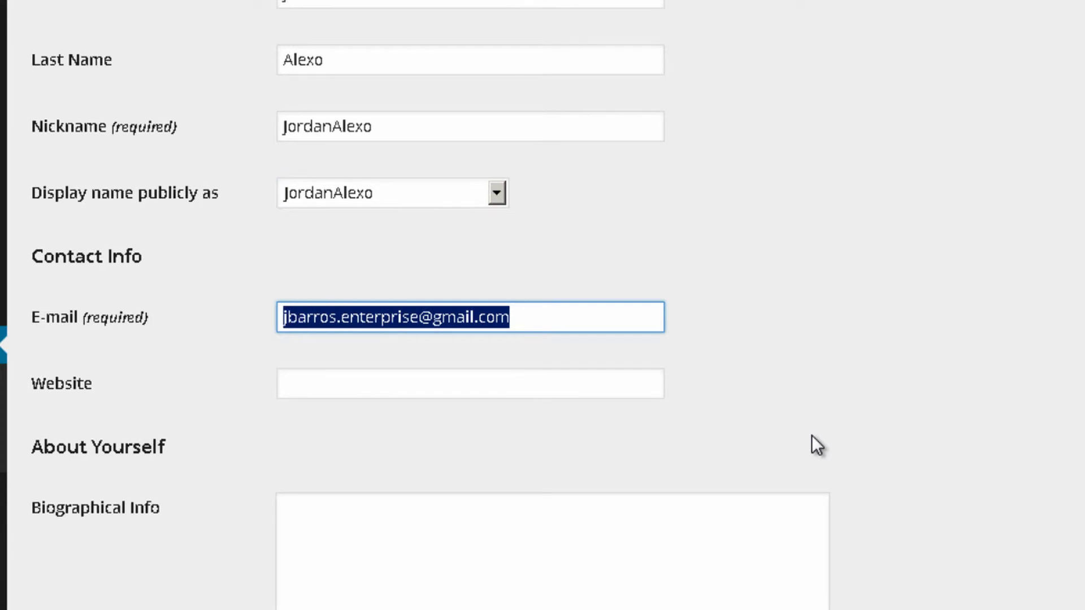
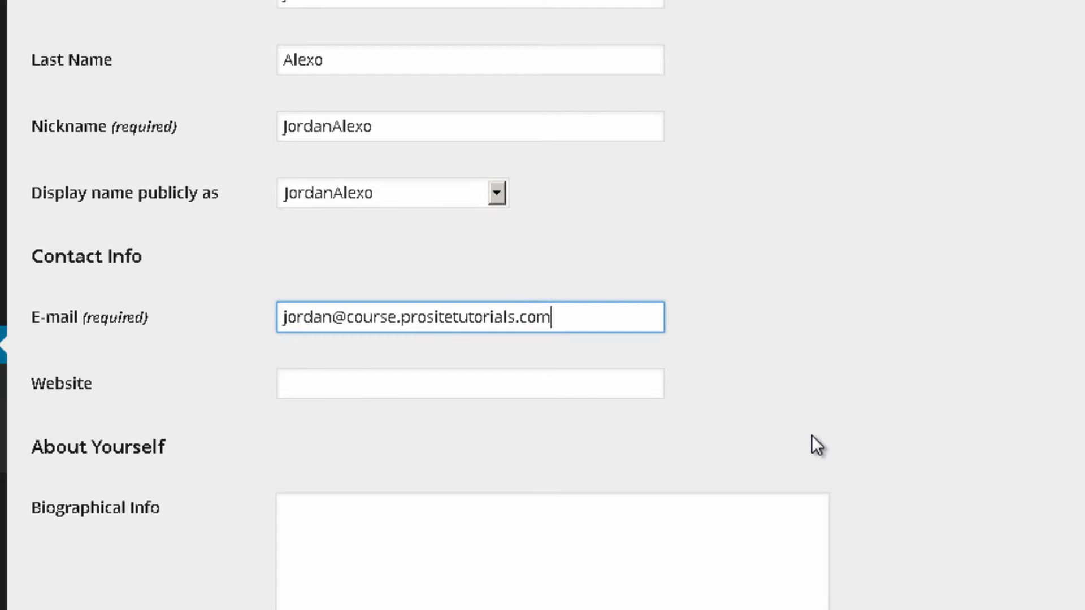
left_click(523, 378)
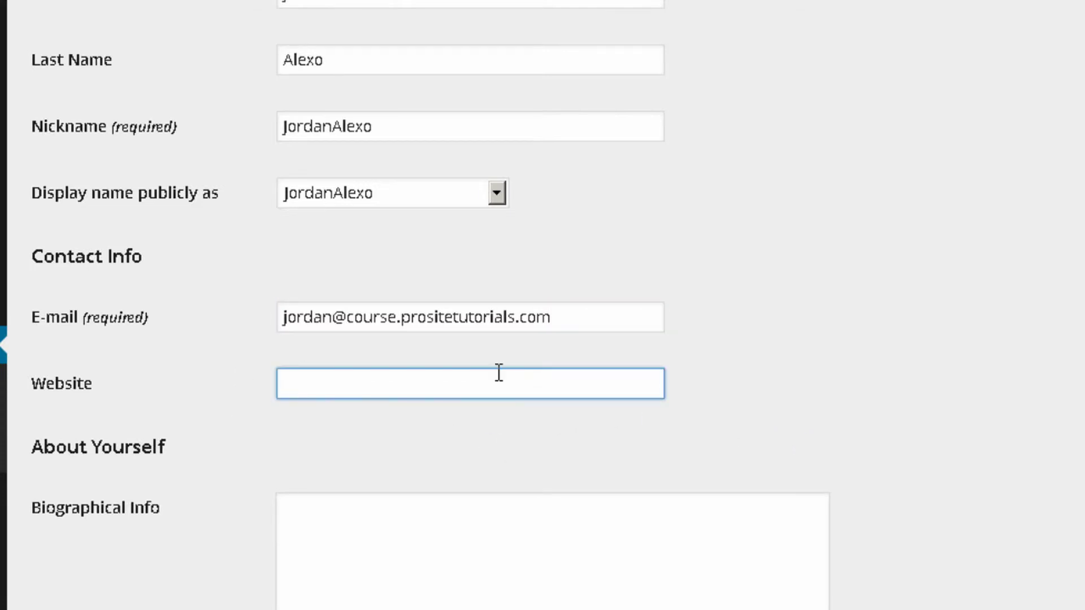
scroll(503, 367, "down", 3)
scroll(511, 359, "down", 2)
left_click(425, 294)
- Save the name and e-mail changes with Update Profile at the bottom of the page
scroll(541, 296, "down", 2)
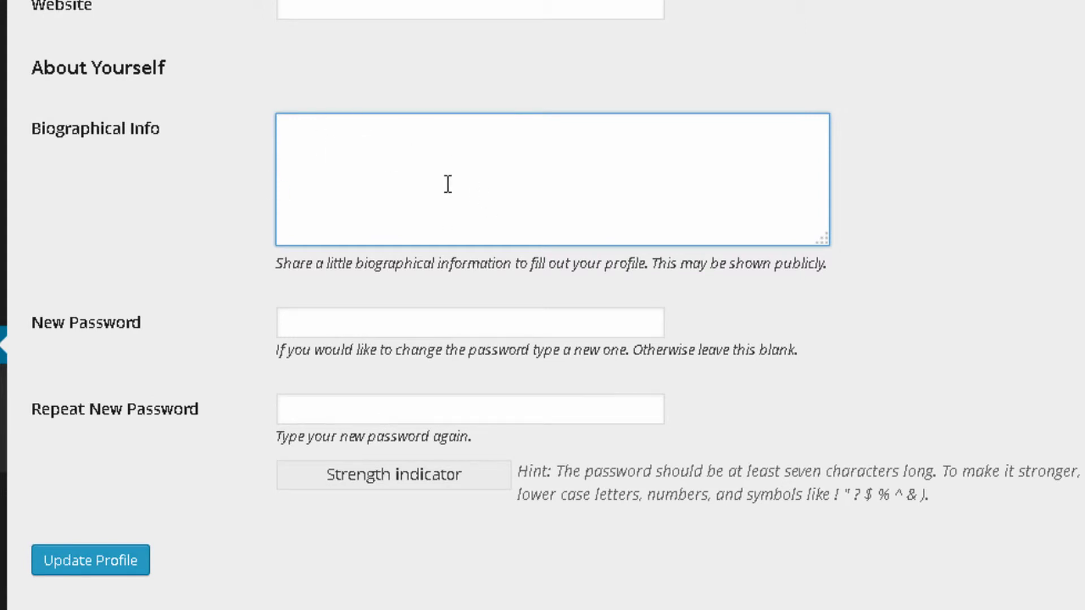
scroll(457, 251, "down", 1)
left_click(398, 275)
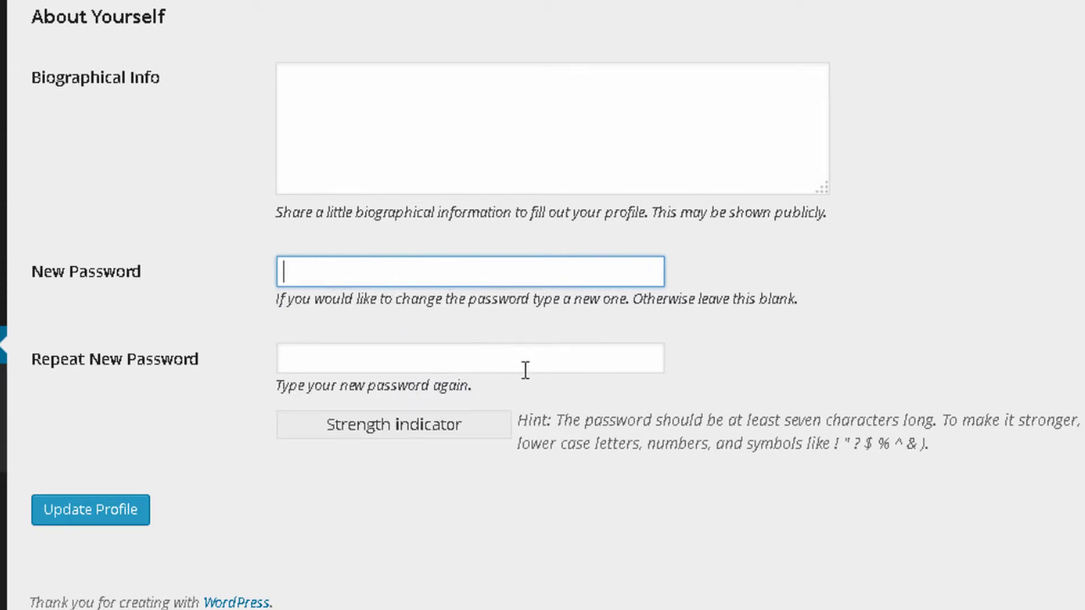
left_click(82, 508)
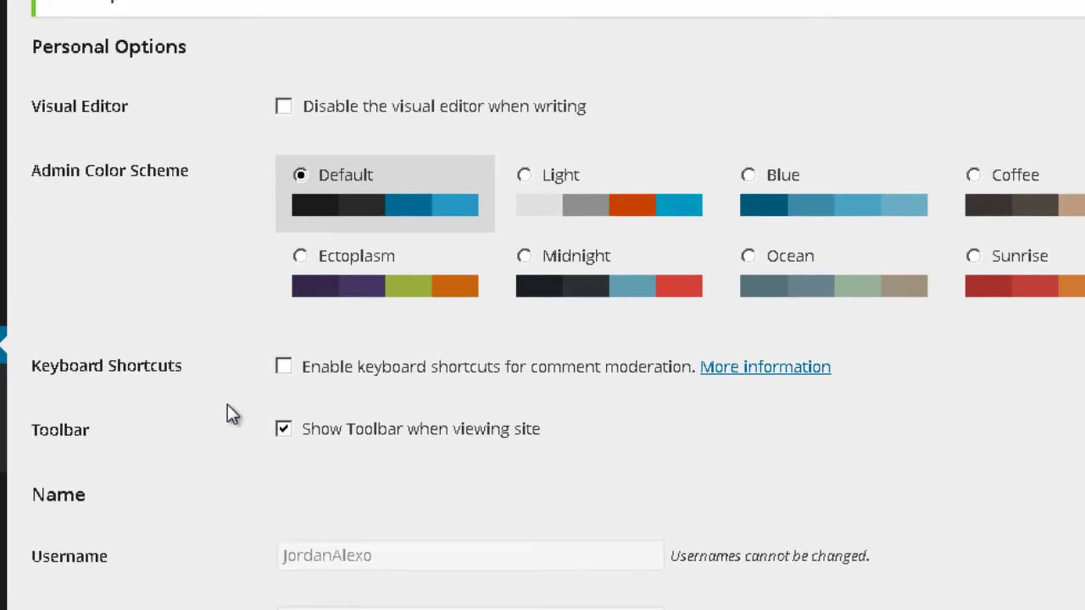
scroll(227, 405, "down", 3)
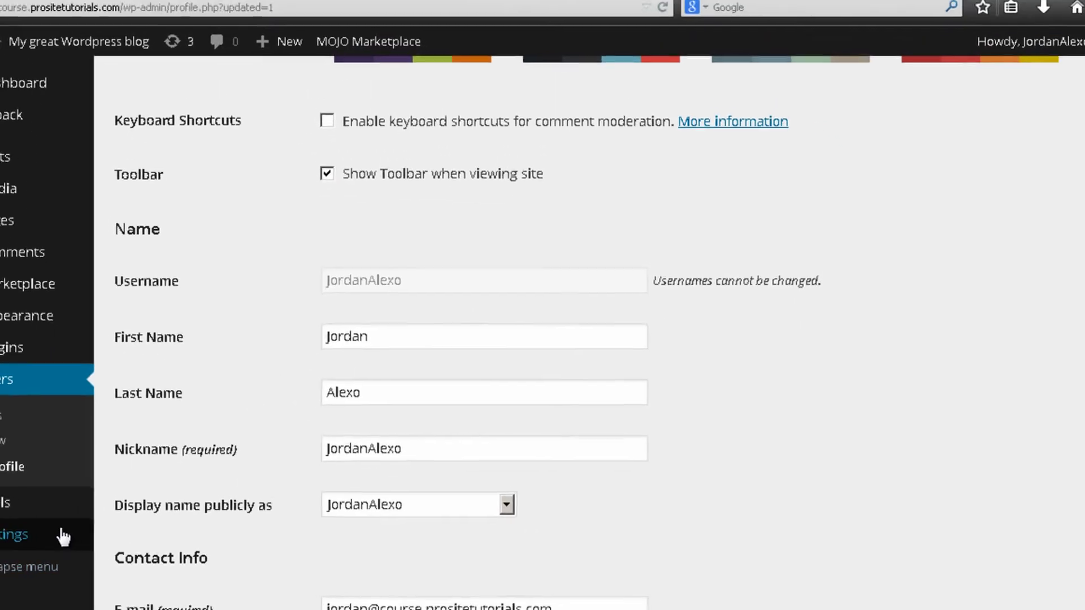
- Go to Tools > Export to show the All content, Posts and Pages export options
mouse_move(33, 506)
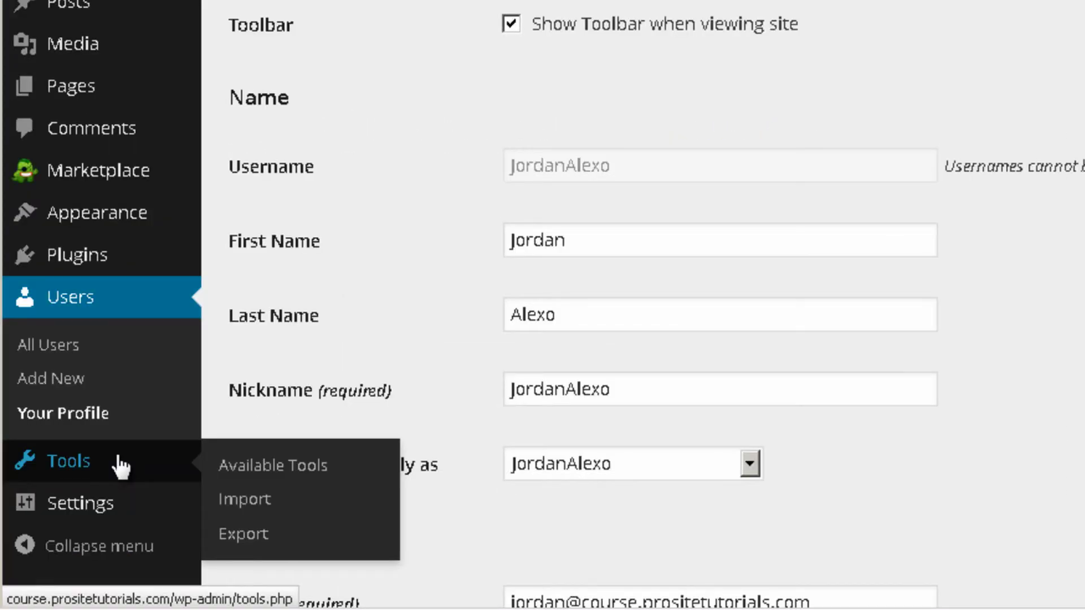
left_click(121, 467)
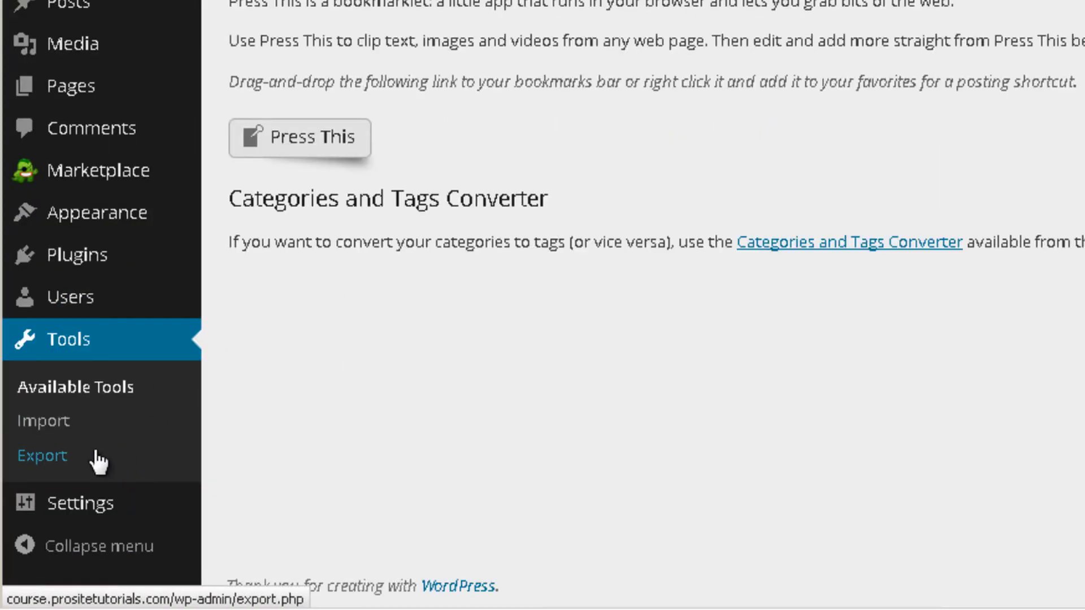
left_click(97, 453)
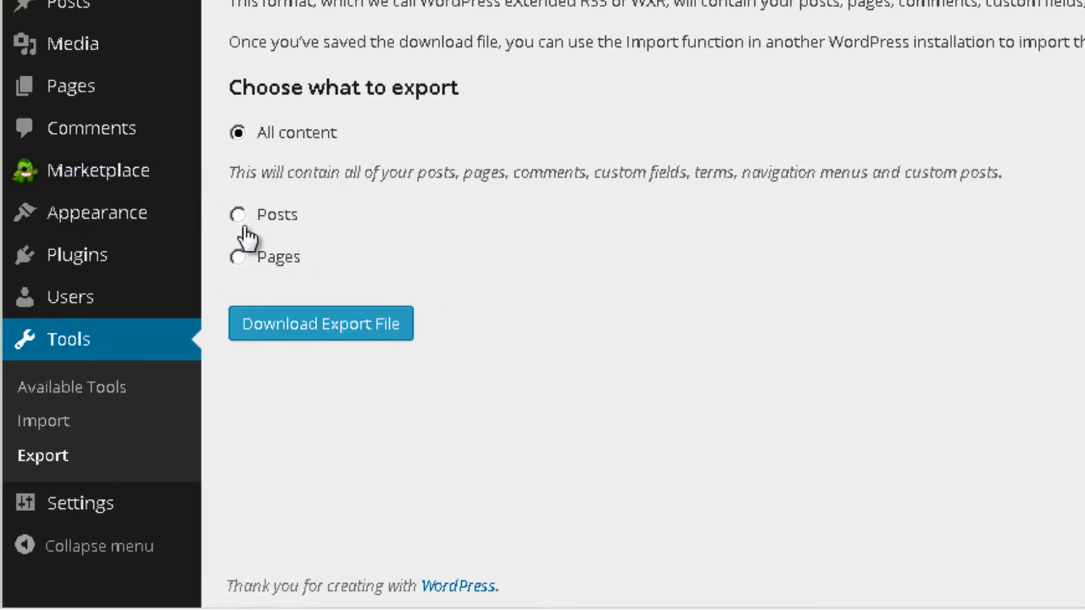
left_click(270, 320)
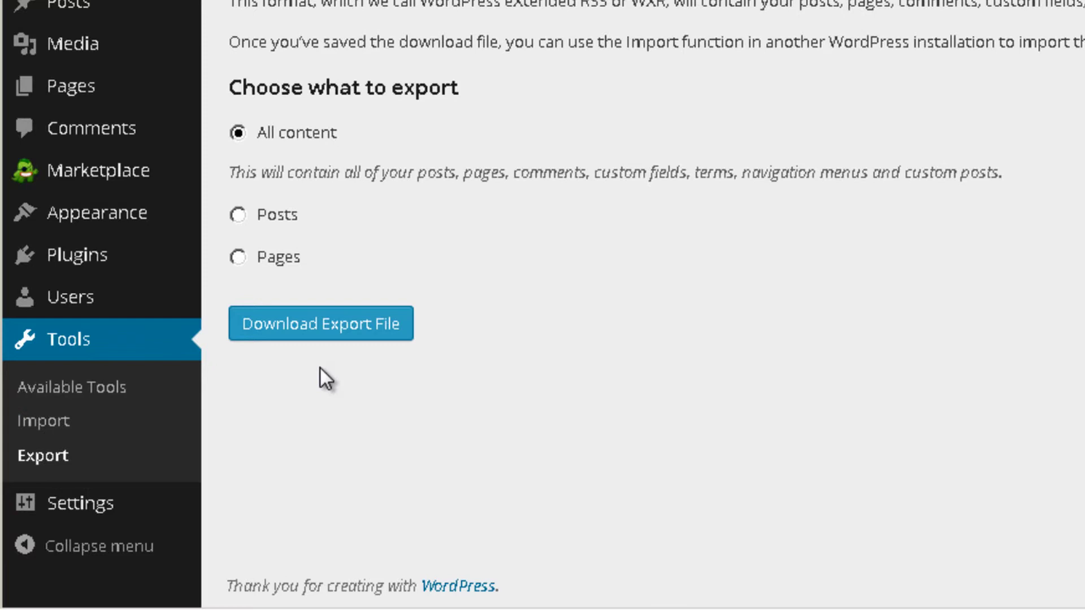
mouse_move(76, 519)
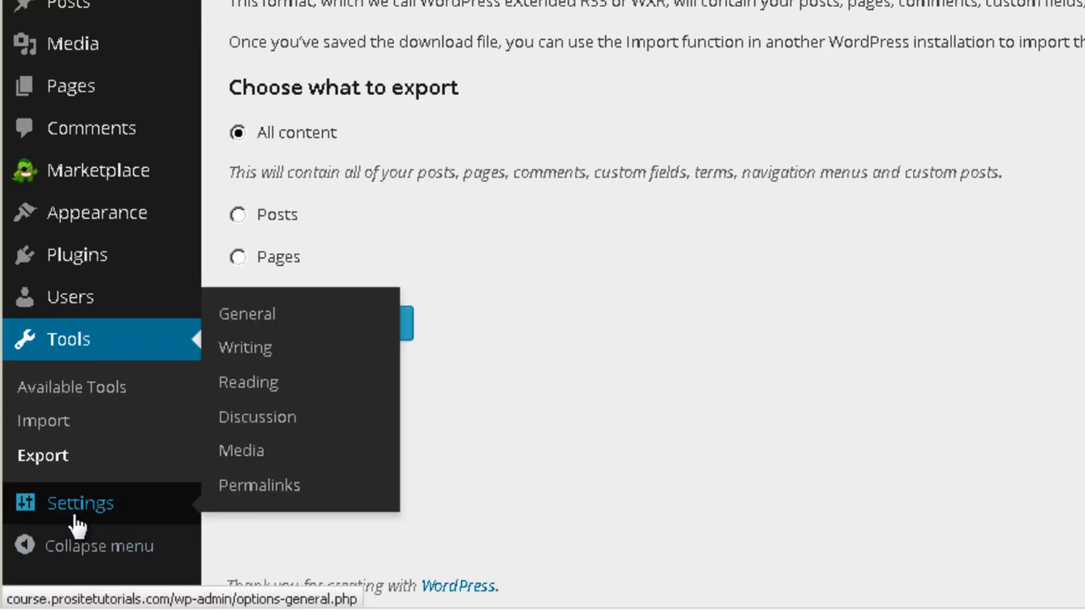
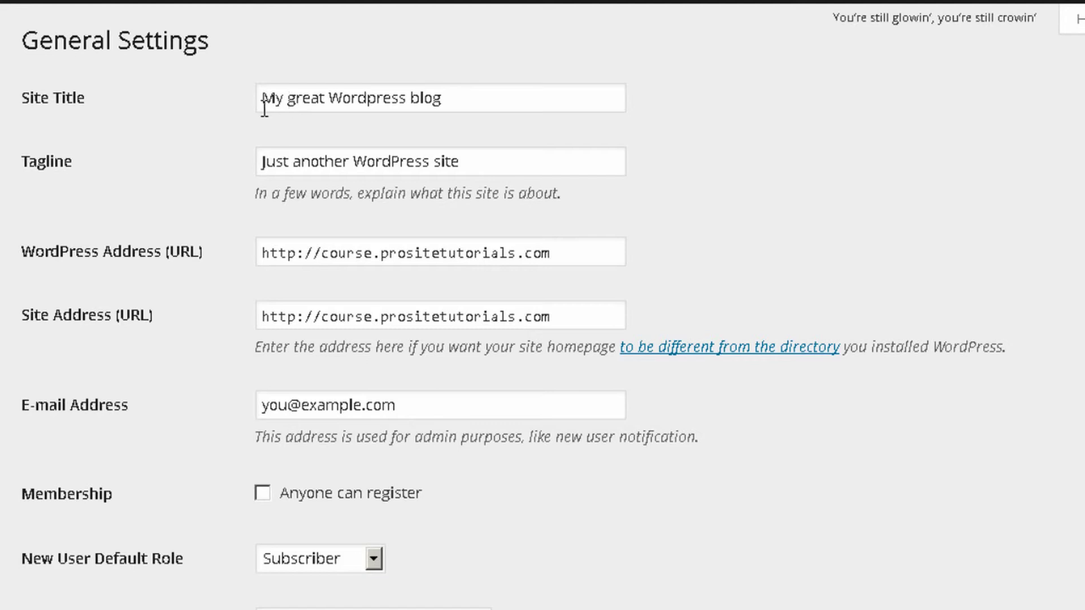
- Replace the site title 'My great Wordpress blog' with 'Wordpress course'
left_click_drag(466, 99, 263, 105)
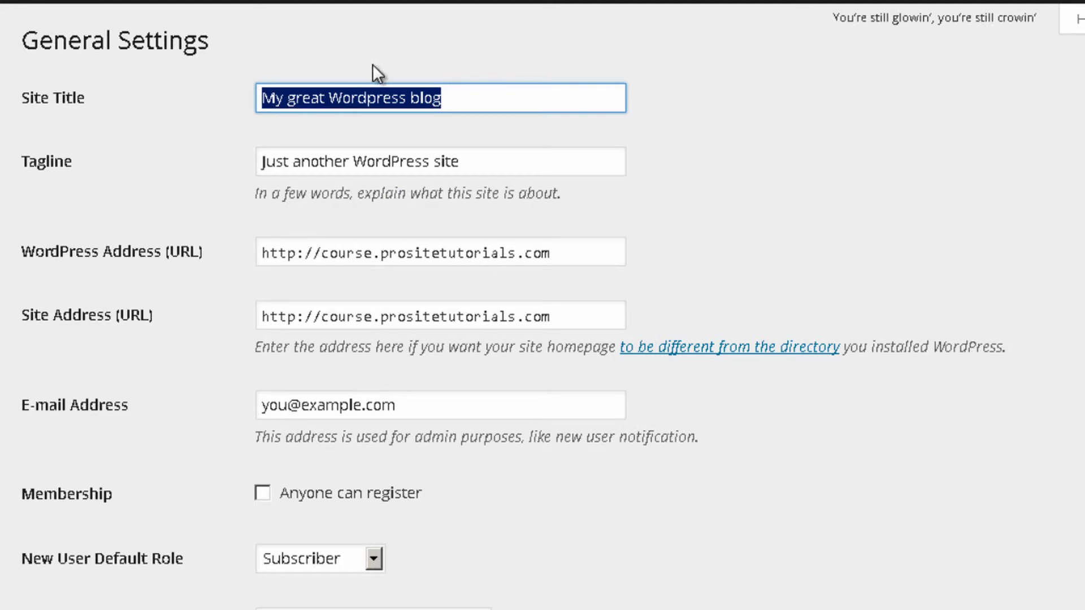
mouse_move(73, 6)
type("Wordpress C")
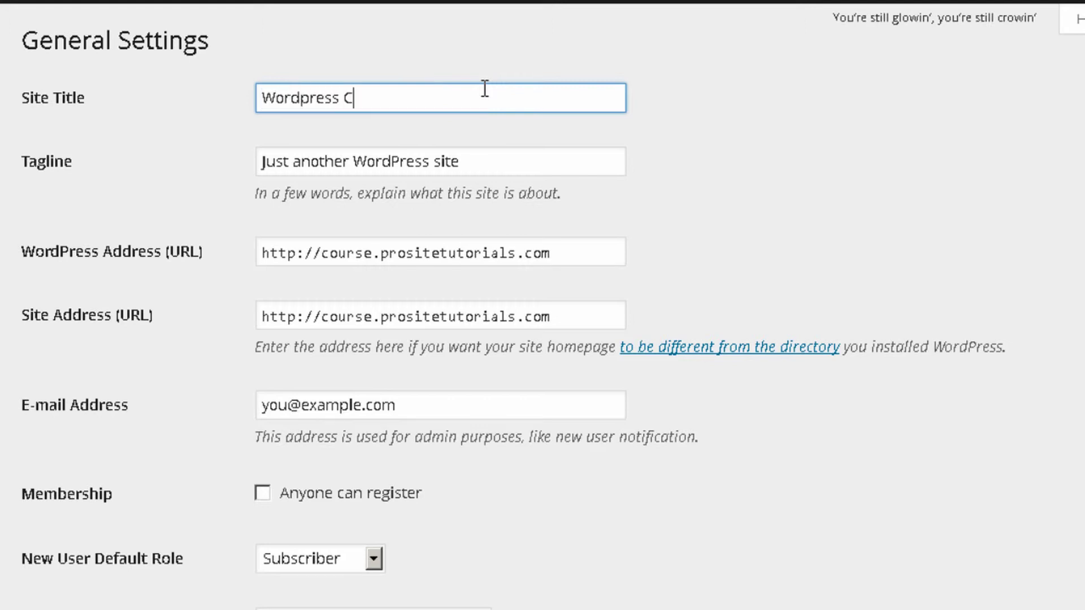
key("BackSpace")
type("course")
triple_click(404, 96)
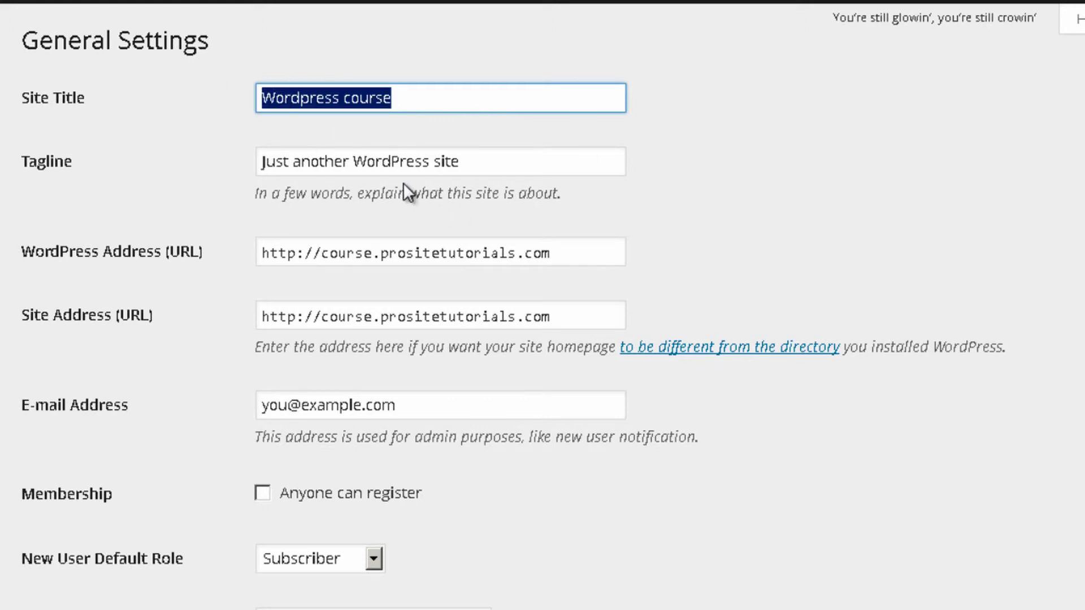
scroll(509, 181, "down", 2)
scroll(460, 168, "up", 2)
scroll(459, 168, "up", 1)
left_click(320, 253)
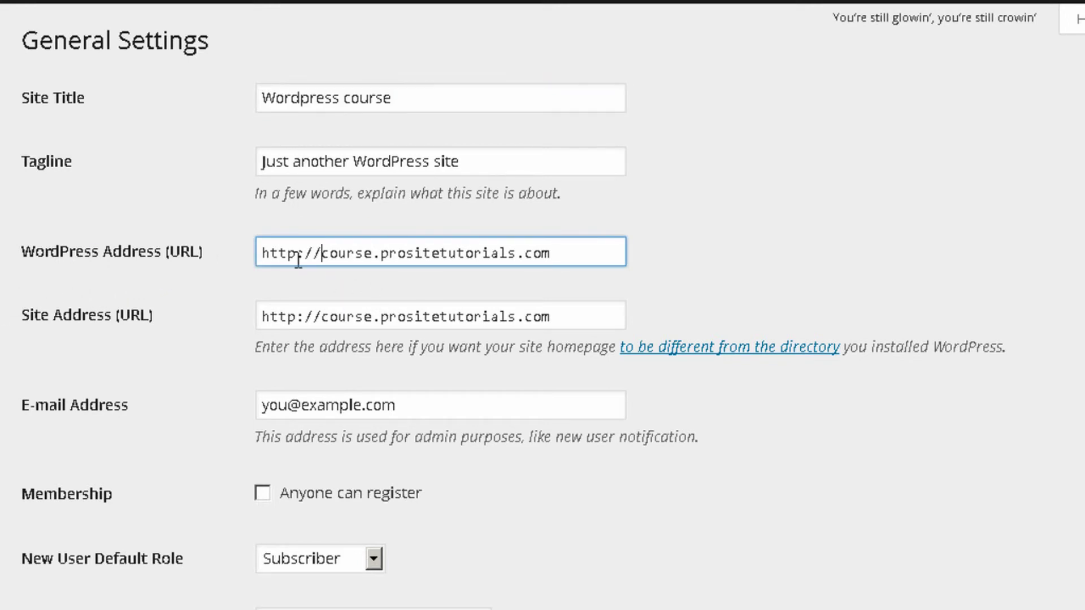
scroll(350, 237, "down", 2)
scroll(306, 208, "up", 2)
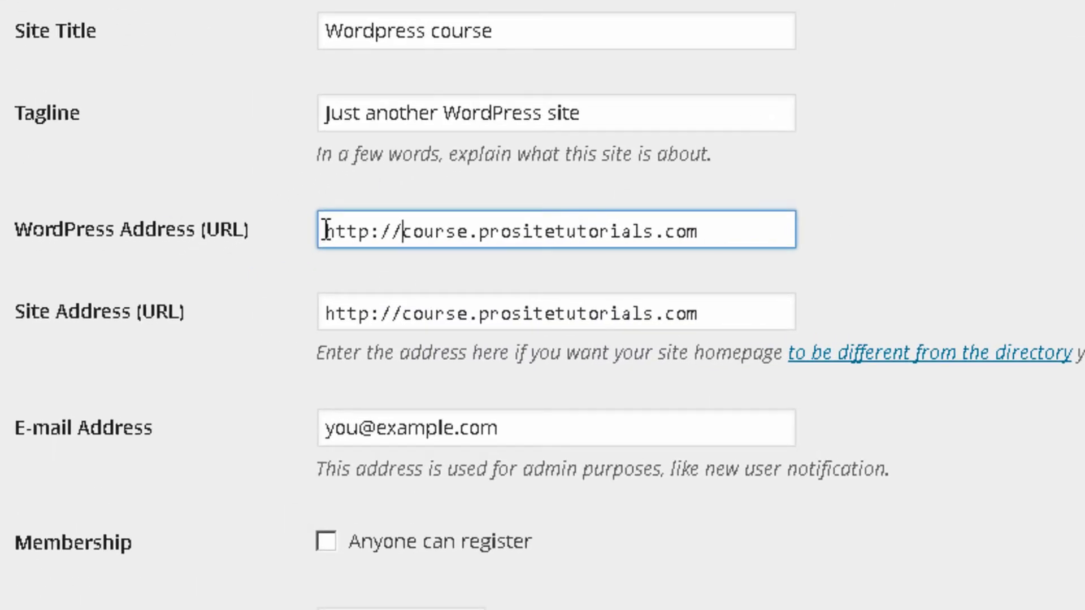
left_click(409, 242)
type("www")
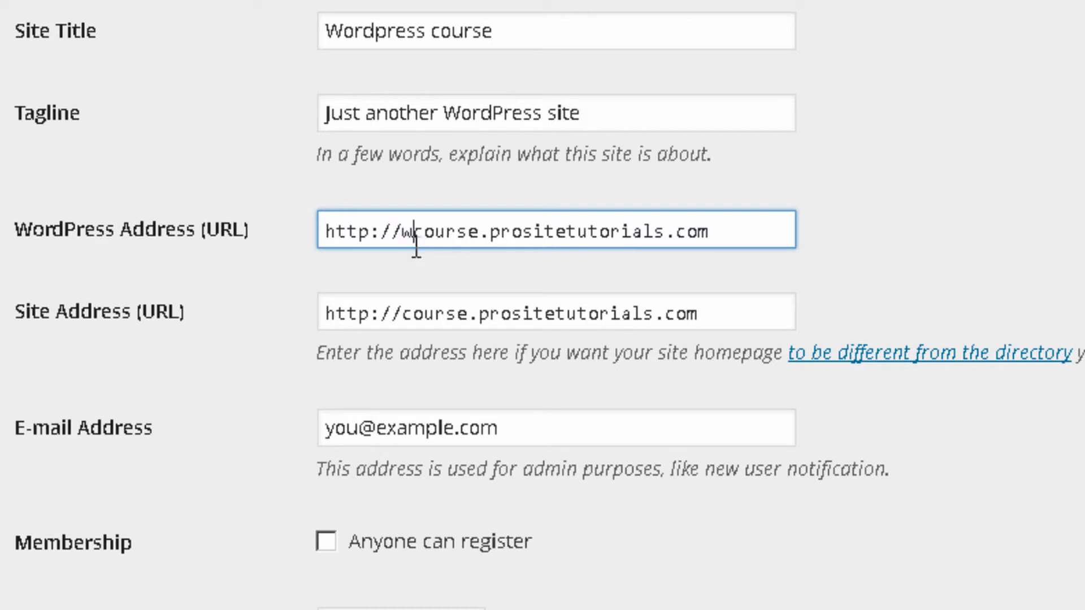
type(".")
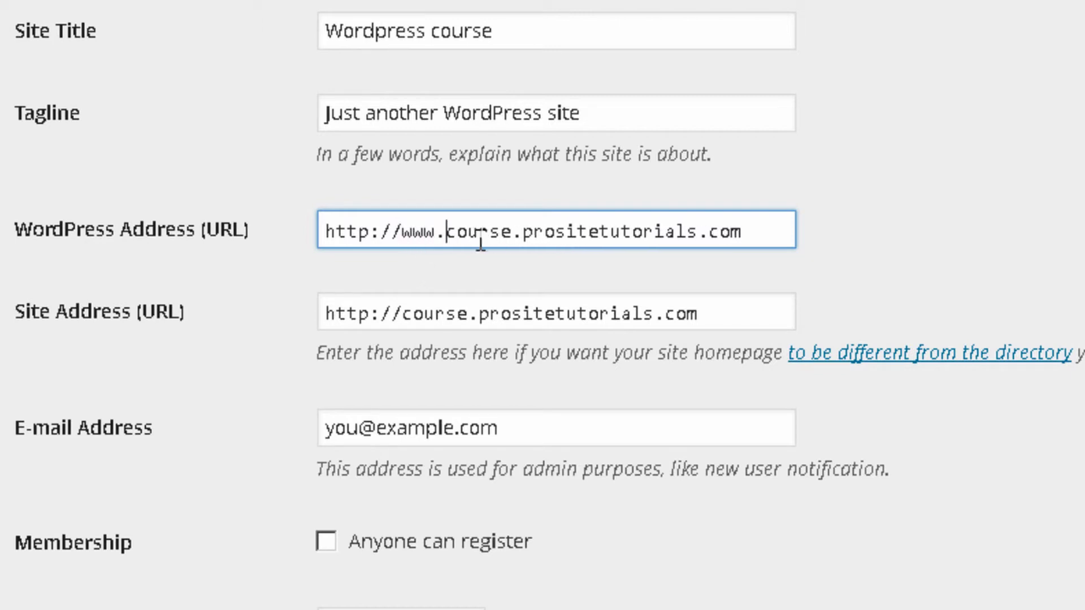
left_click_drag(392, 237, 776, 226)
left_click(776, 226)
- Copy the www WordPress Address into the Site Address (URL) field
key("ctrl+a")
key("ctrl+c")
left_click(734, 311)
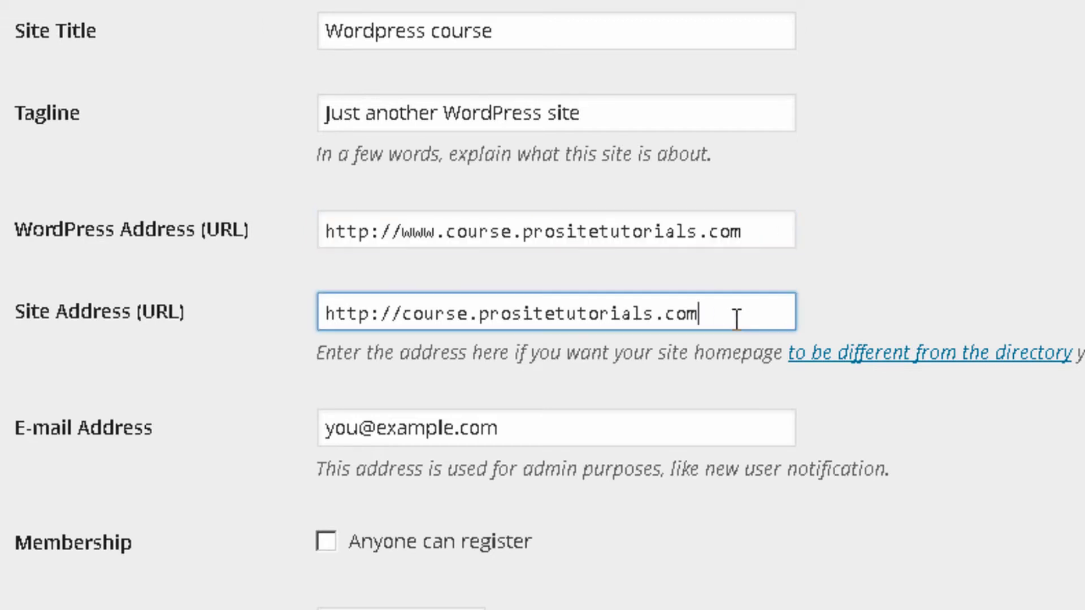
key("ctrl+a")
key("ctrl+v")
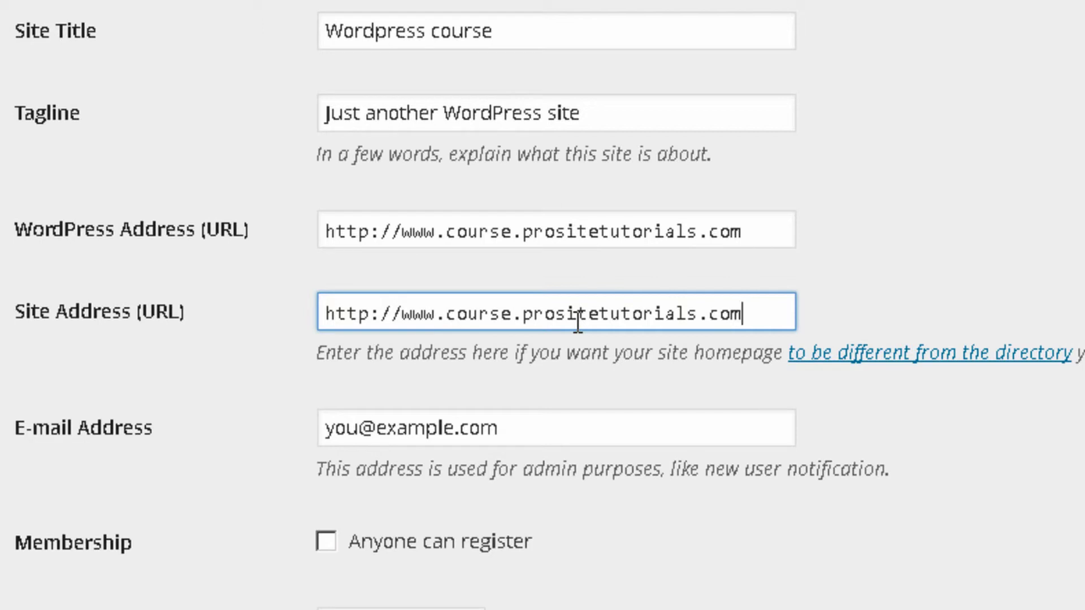
mouse_move(424, 307)
left_mouse_down()
mouse_move(354, 310)
mouse_move(414, 312)
left_mouse_up()
left_click(614, 418)
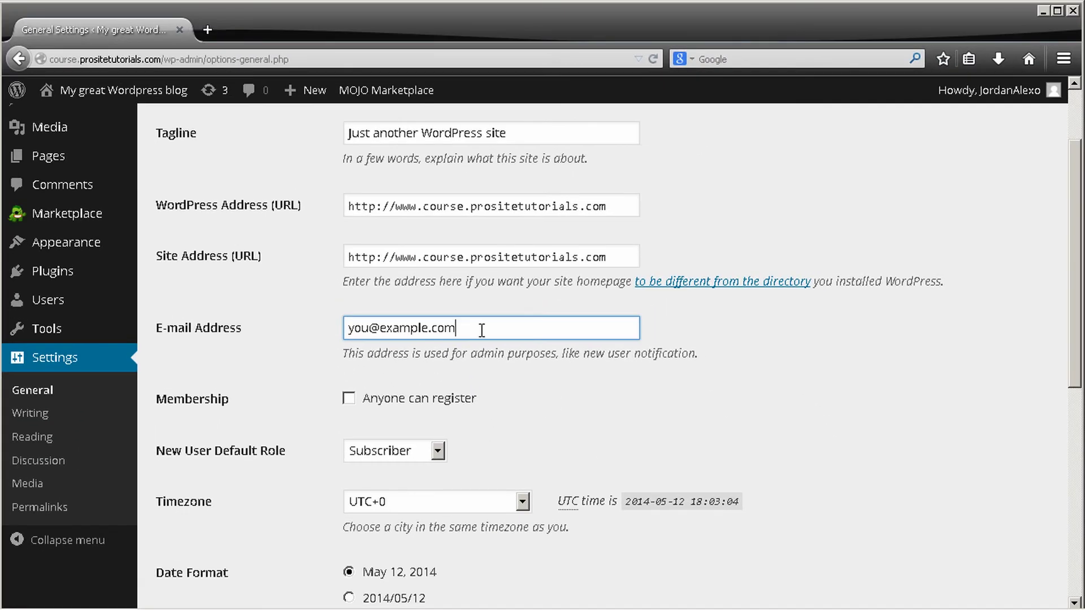
triple_click(501, 340)
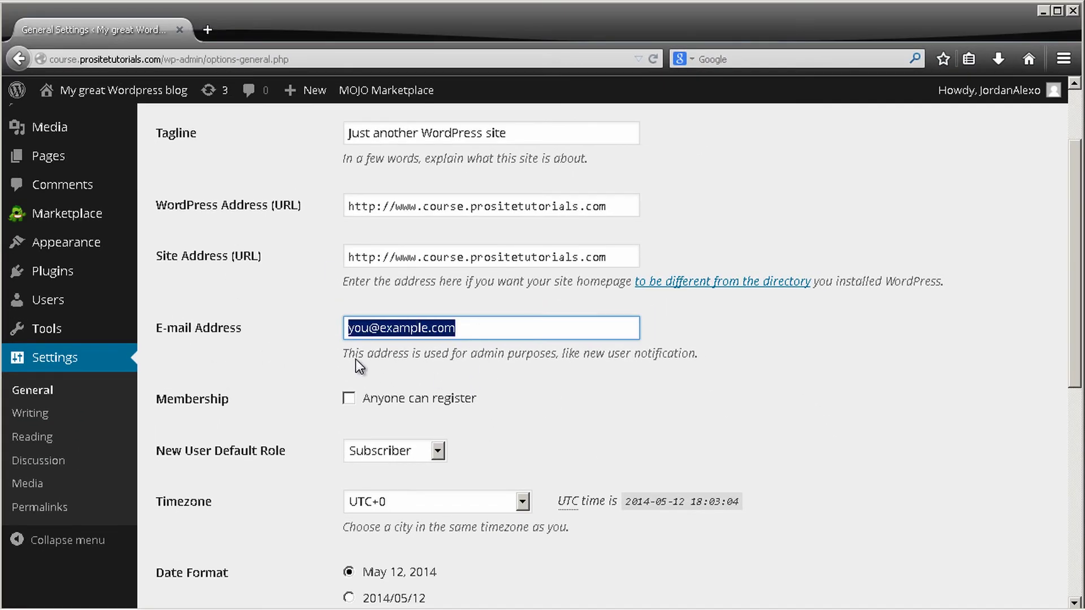
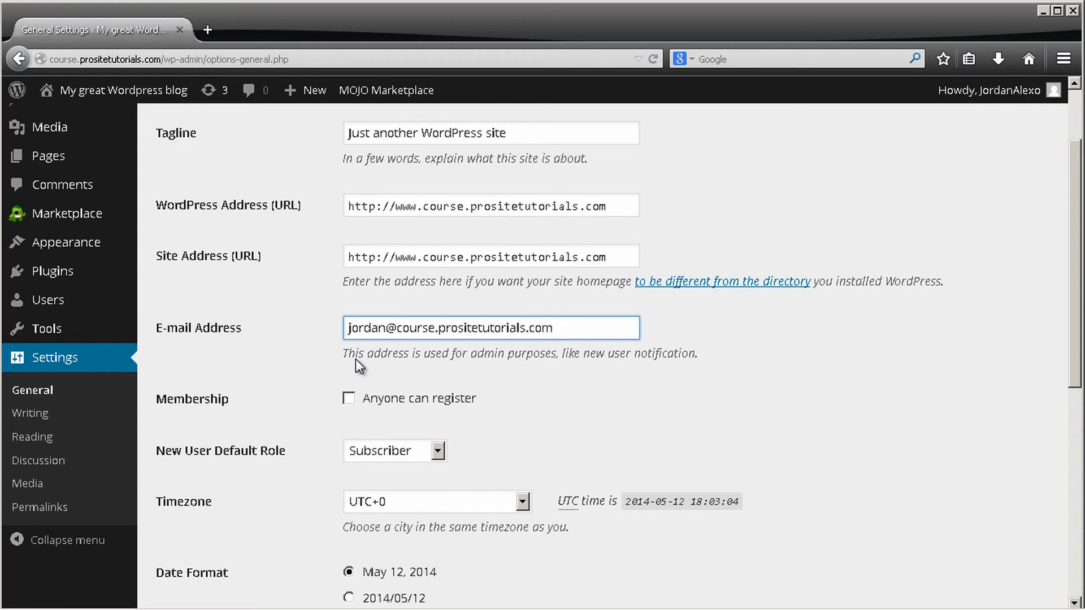
scroll(356, 360, "down", 5)
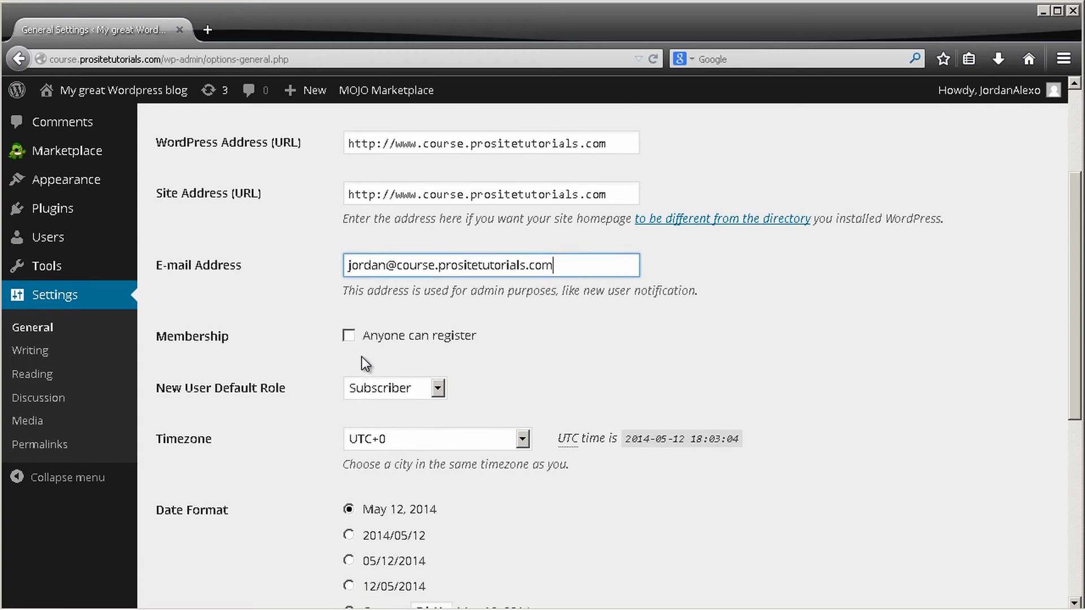
scroll(254, 252, "up", 1)
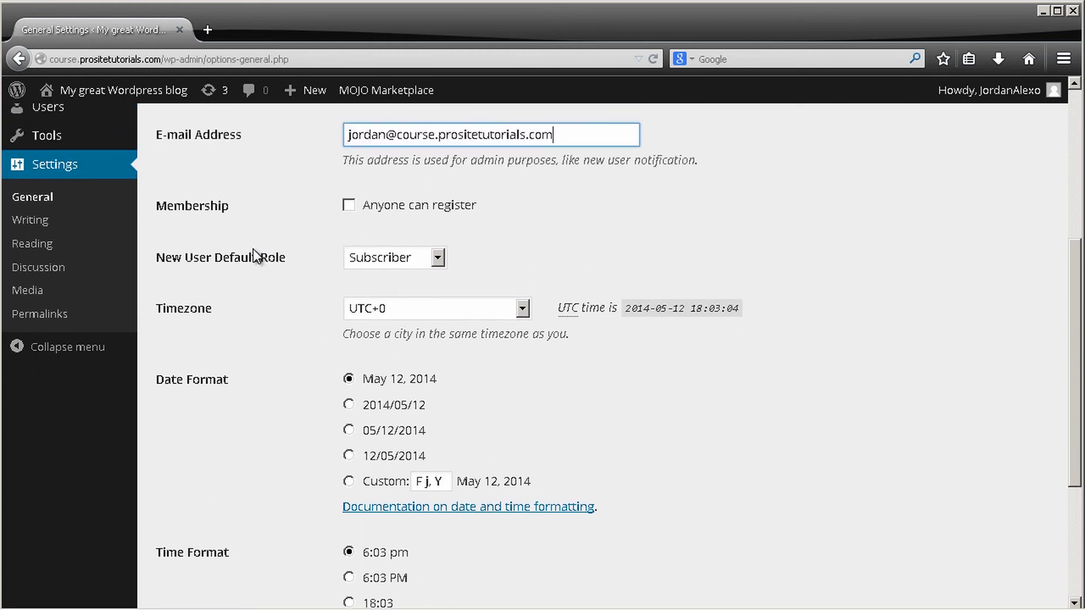
scroll(226, 262, "down", 4)
scroll(159, 255, "up", 2)
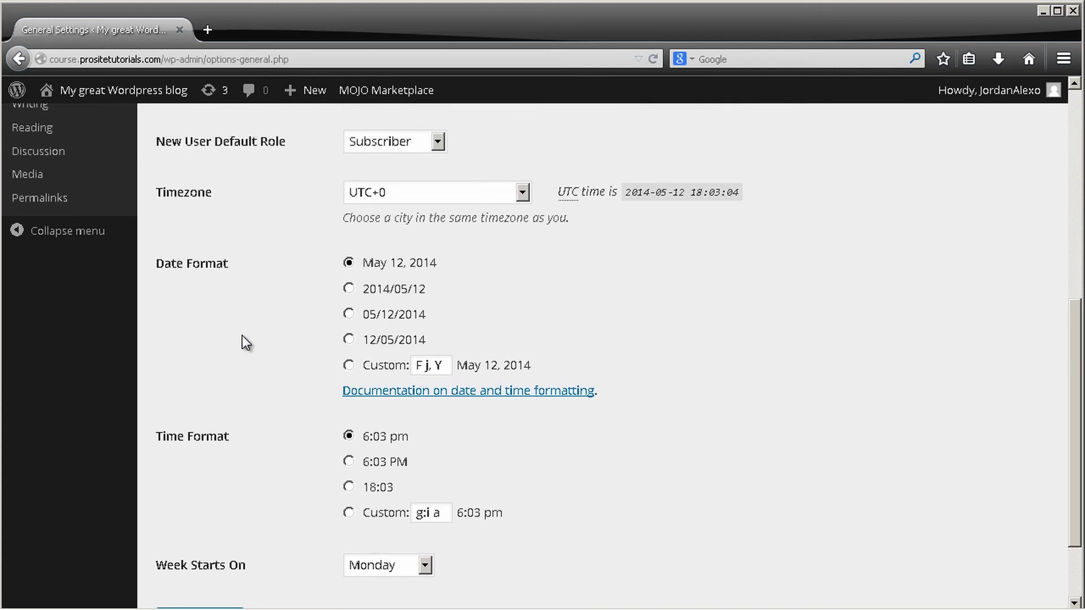
scroll(246, 343, "up", 2)
scroll(221, 405, "down", 4)
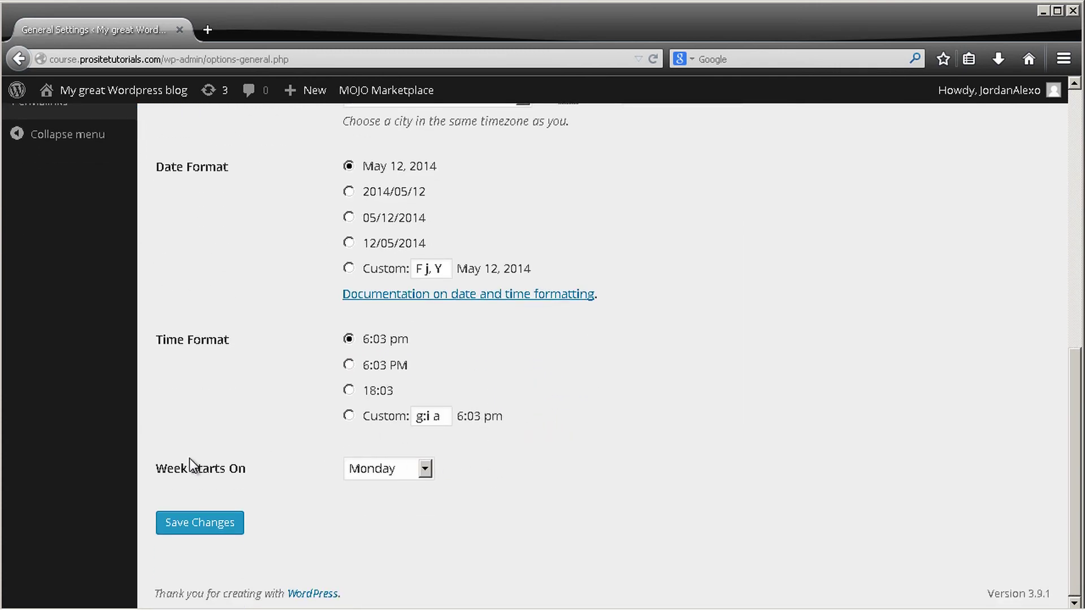
scroll(324, 511, "up", 10)
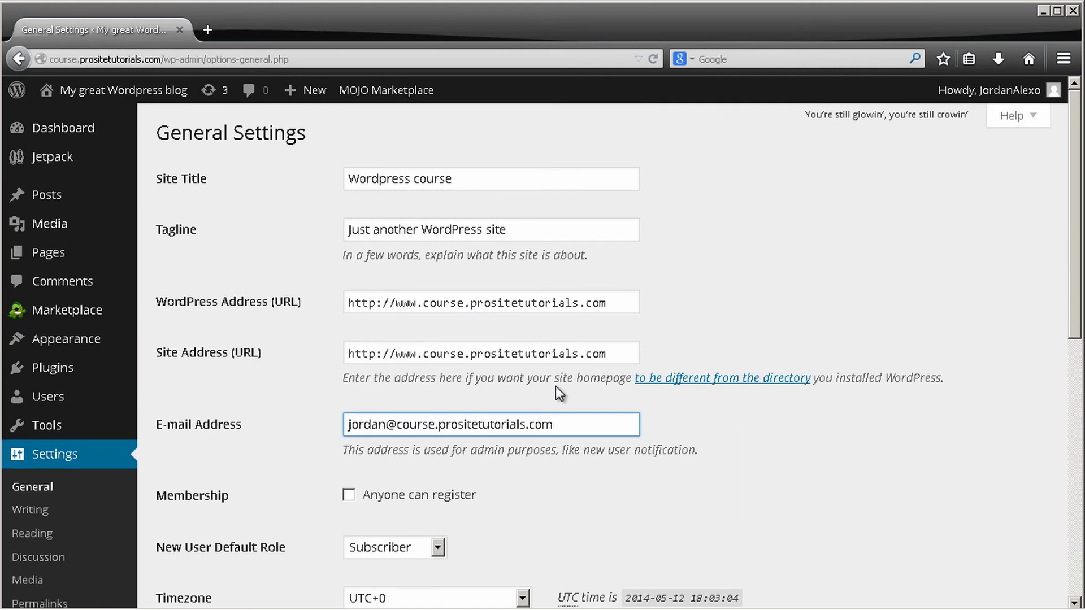
scroll(559, 381, "down", 7)
scroll(571, 378, "down", 2)
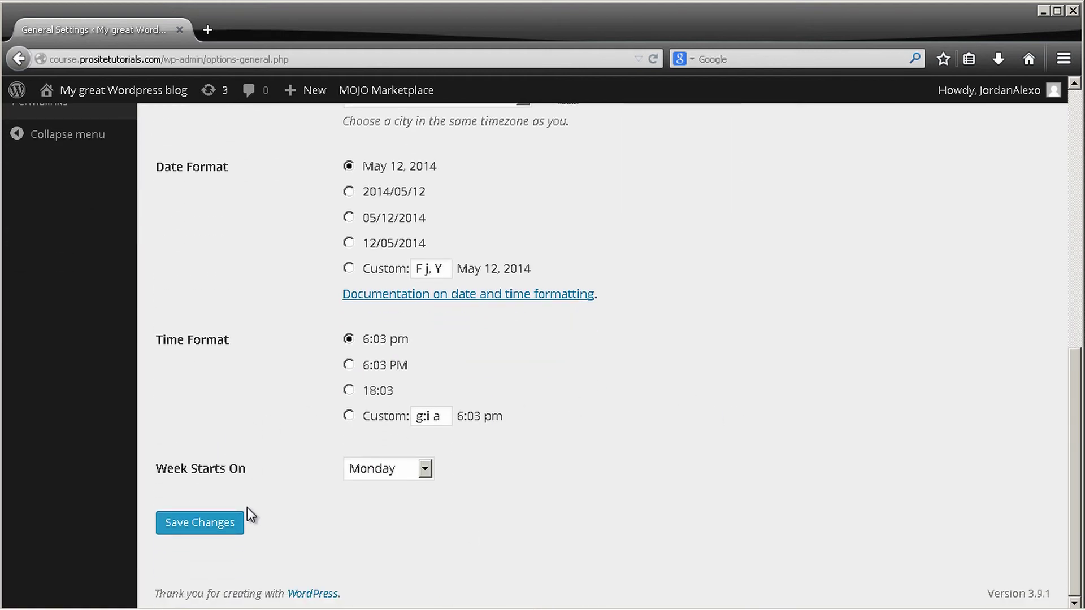
scroll(480, 360, "up", 4)
scroll(252, 511, "down", 4)
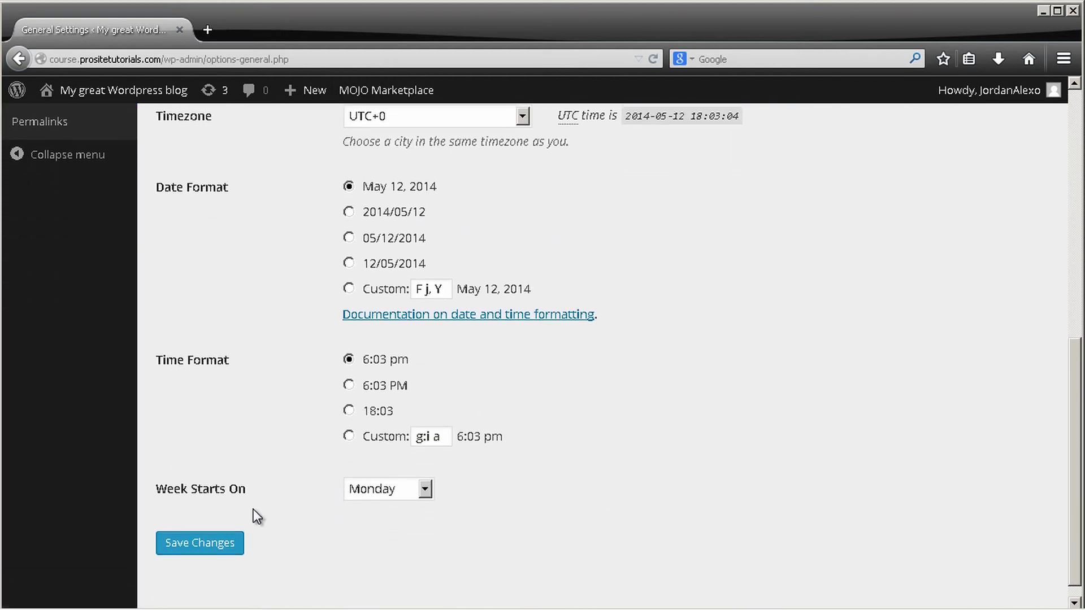
- Save the settings and log back in with the saved admin username and password
left_click(198, 534)
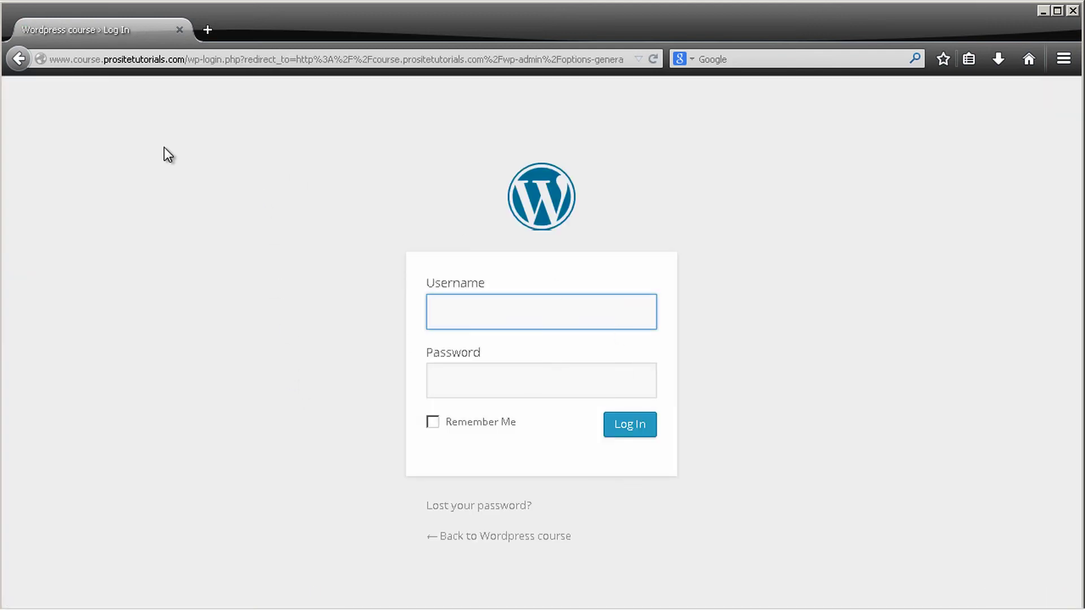
left_click(503, 311)
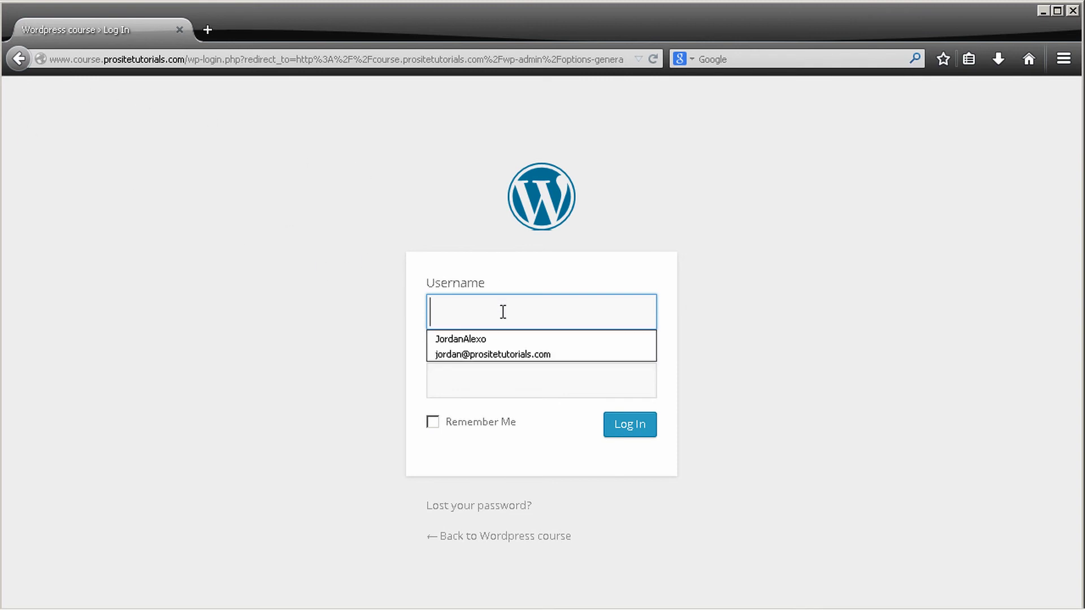
left_click(460, 338)
left_click(504, 378)
type("•••••••••")
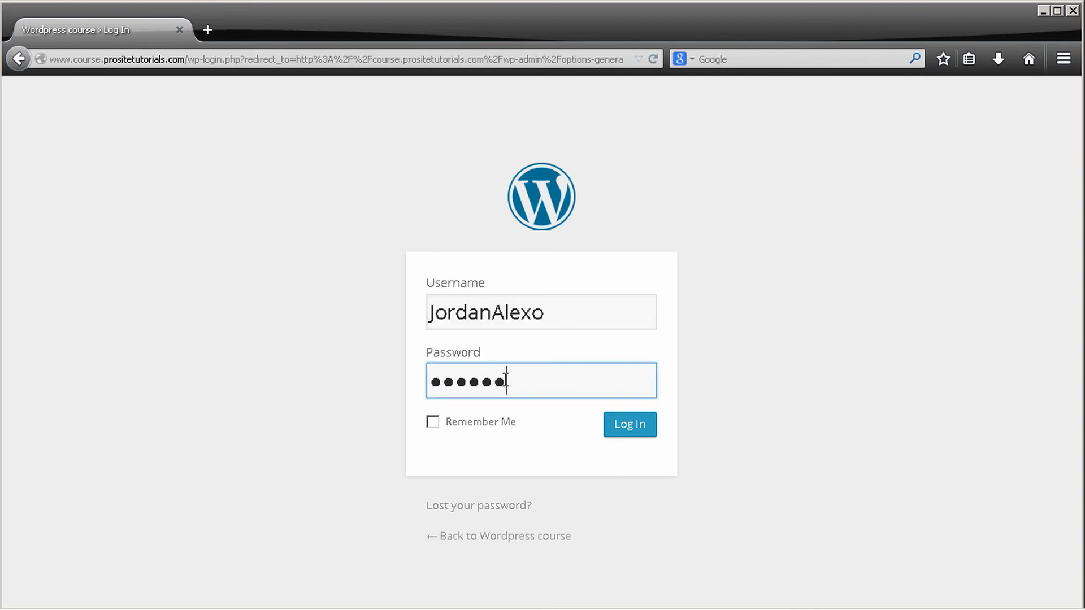
key("Return")
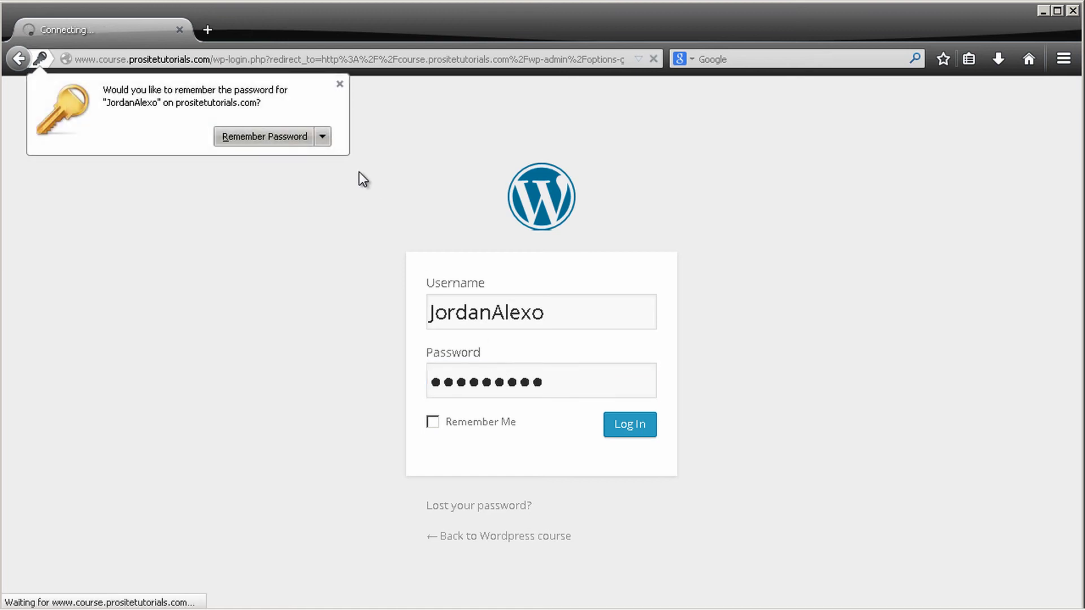
- Dismiss Firefox's remember-password popup and confirm the dashboard's www address
left_click(339, 84)
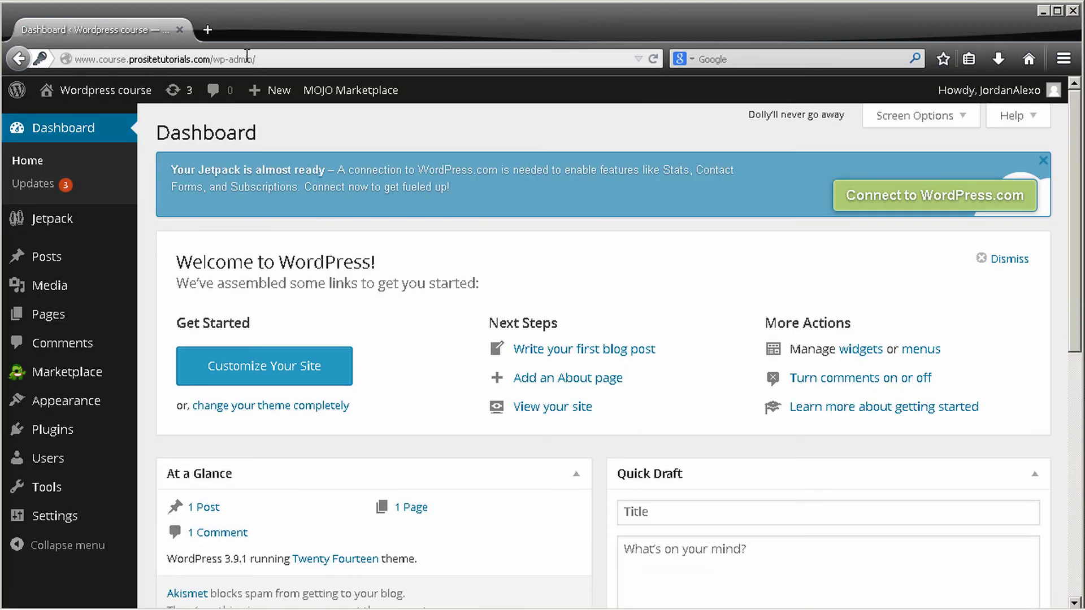
left_click_drag(100, 59, 75, 58)
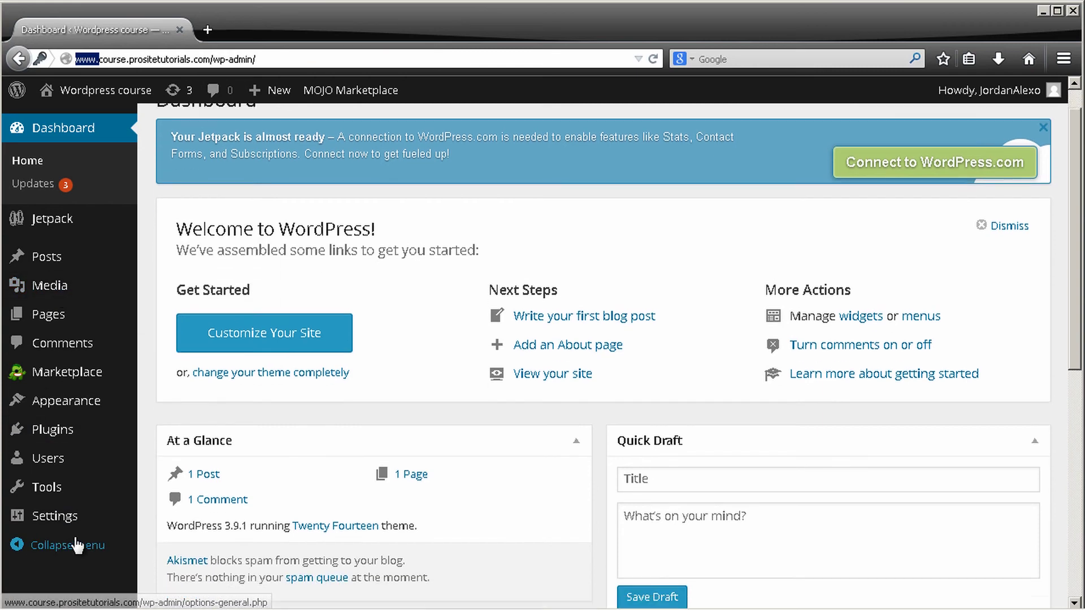
scroll(73, 545, "down", 3)
mouse_move(82, 522)
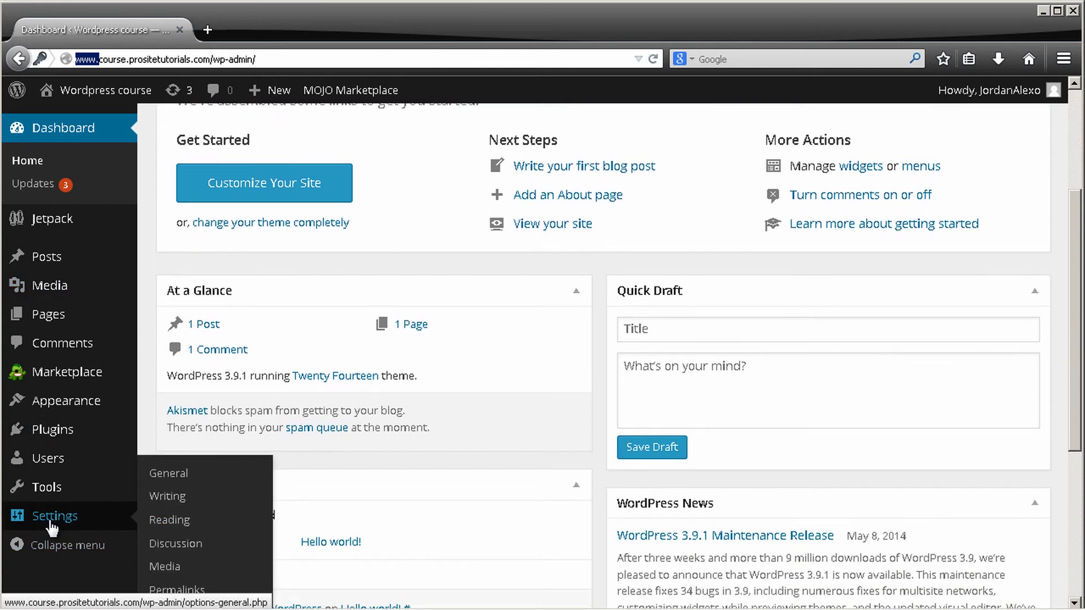